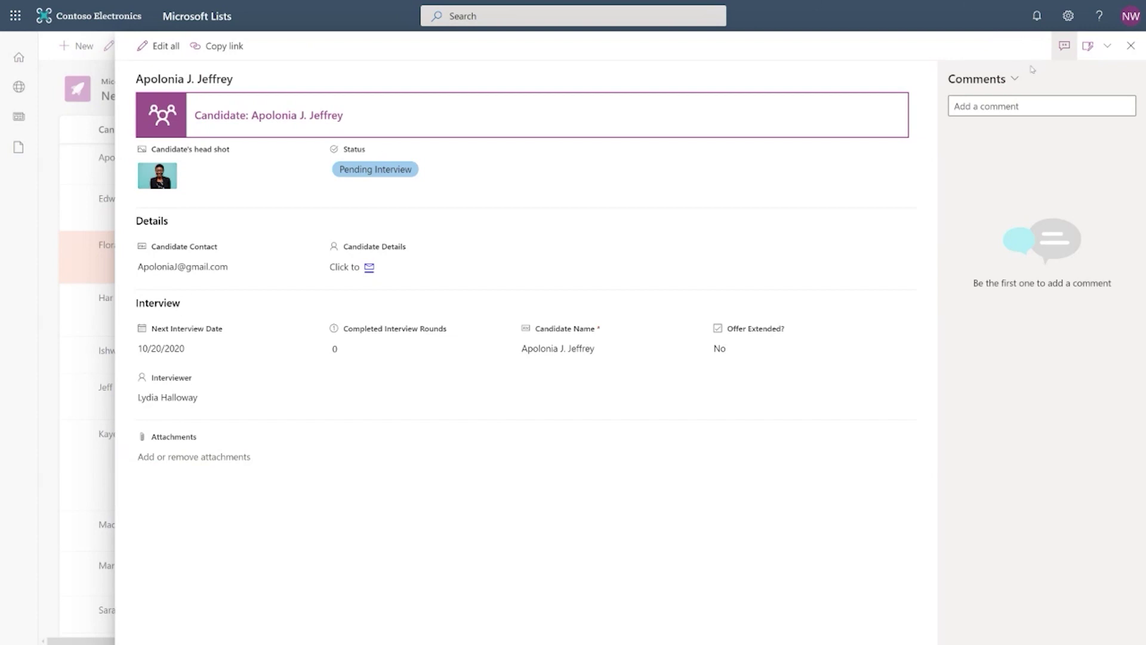
Step: Open the form customisation choices for the first candidate's item
{"action": "left_click", "coordinate": [1097, 54]}
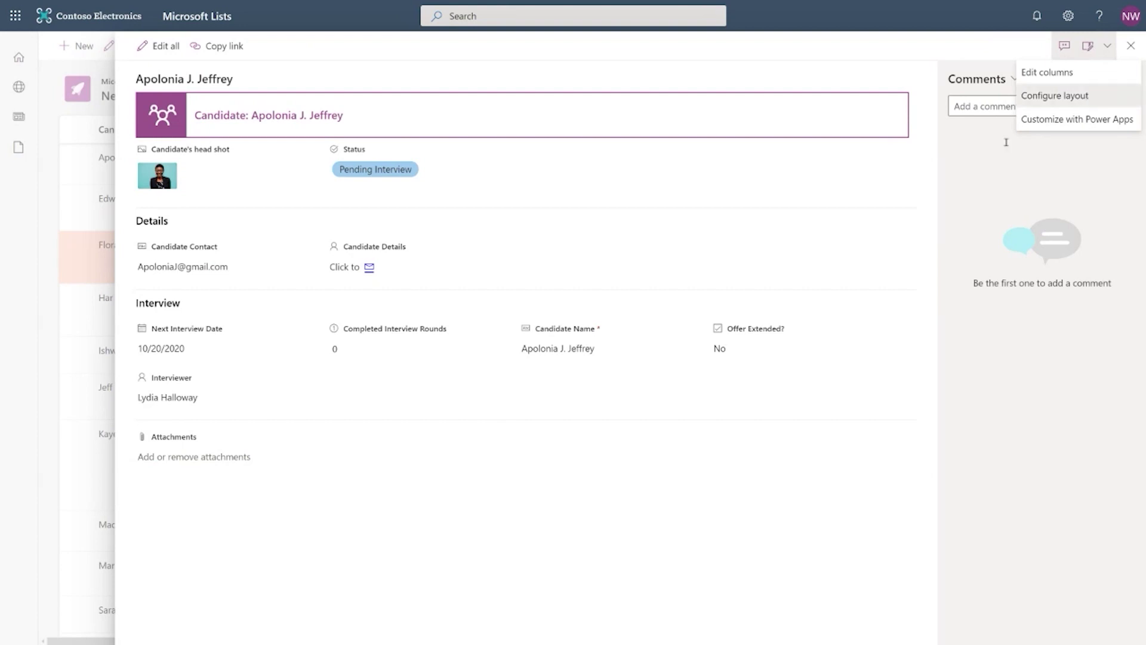
Step: Open Configure layout with Apply formatting set to Header and review the header JSON
{"action": "left_click", "coordinate": [1086, 97]}
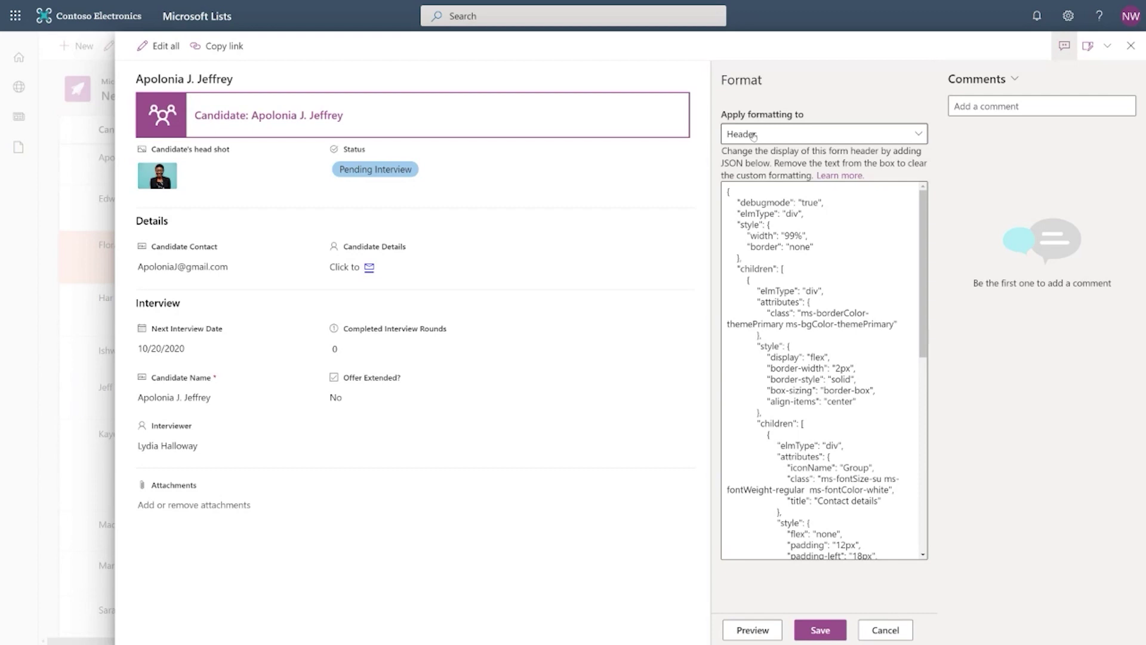
{"action": "left_click", "coordinate": [753, 137]}
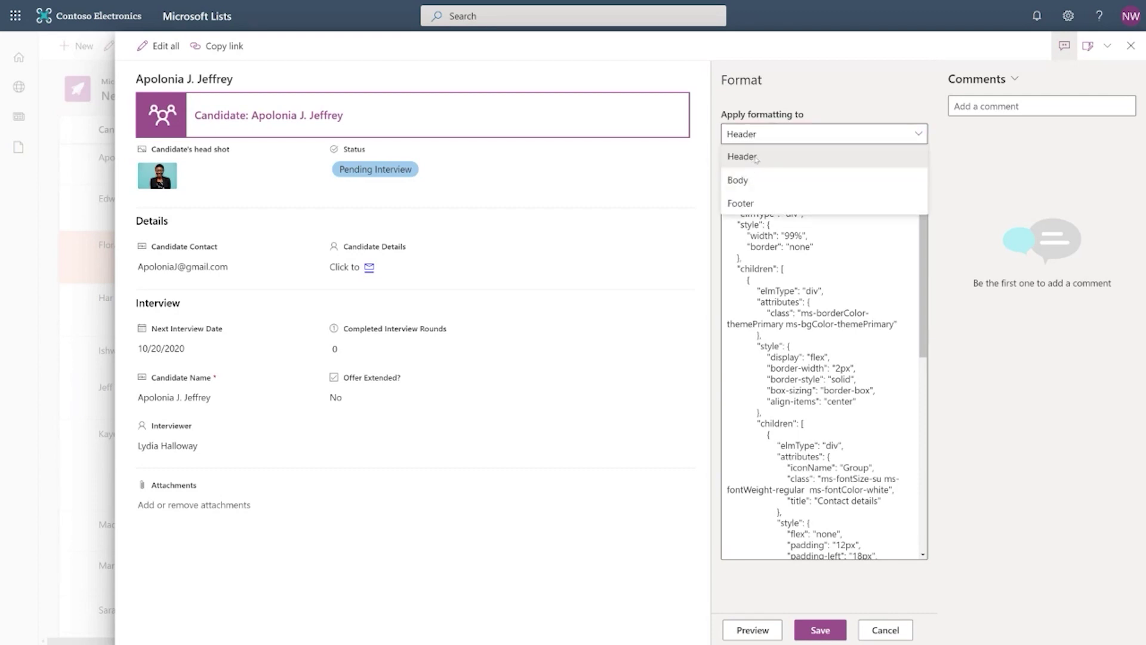
{"action": "left_click", "coordinate": [755, 158]}
{"action": "scroll", "coordinate": [913, 388], "scroll_direction": "down", "scroll_amount": 10}
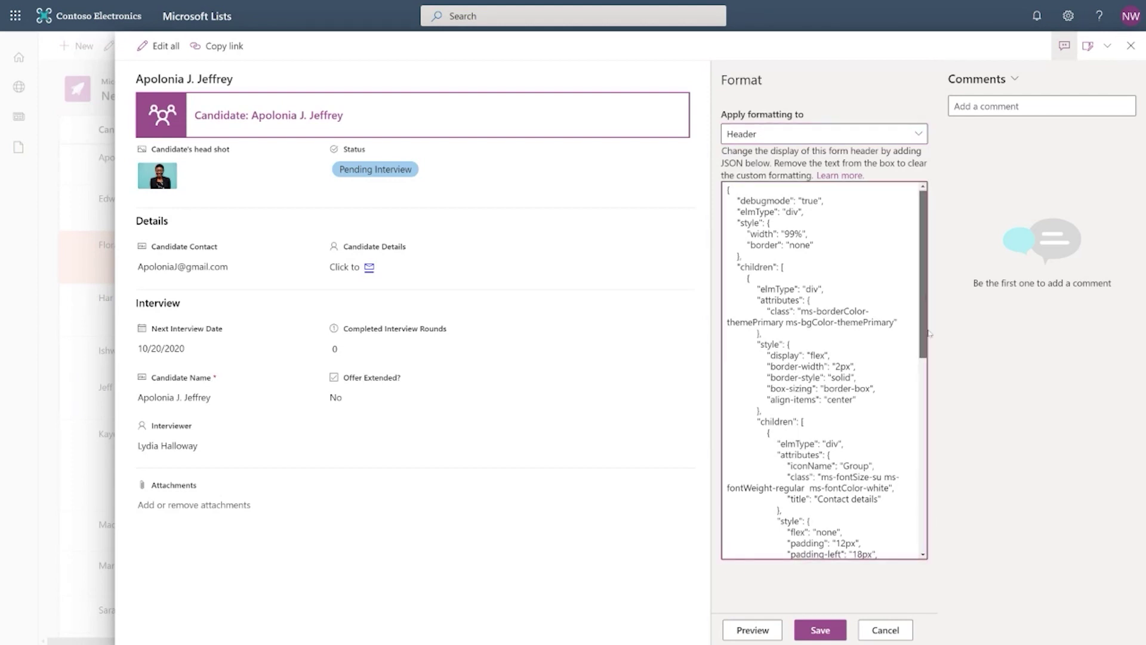
{"action": "scroll", "coordinate": [907, 425], "scroll_direction": "up", "scroll_amount": 10}
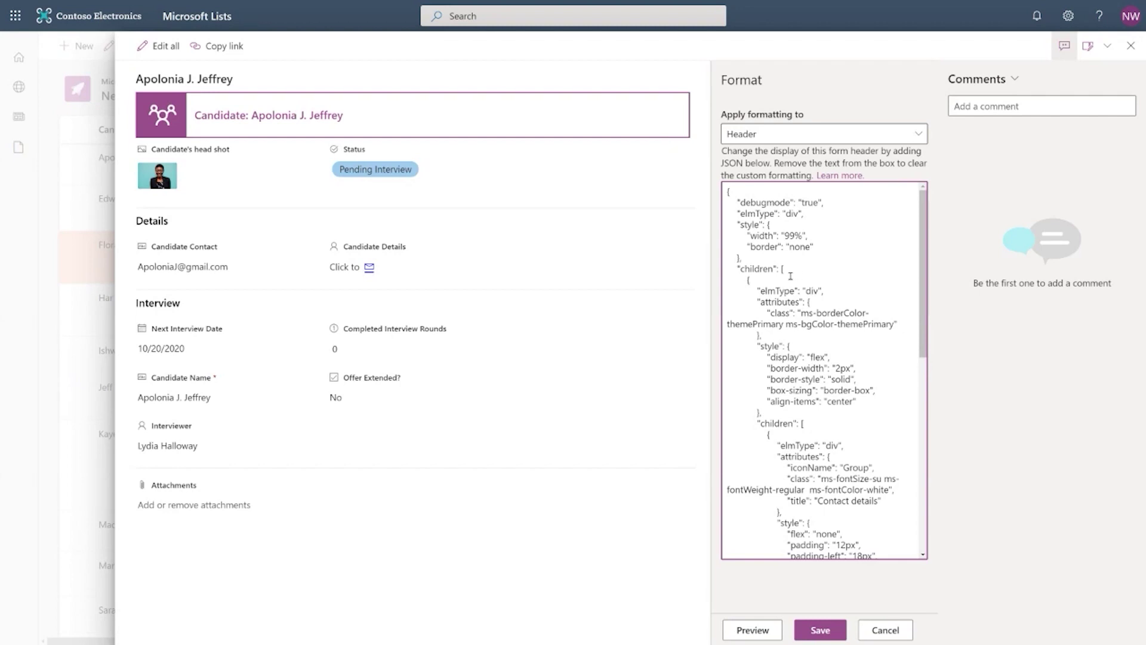
{"action": "left_click", "coordinate": [789, 276]}
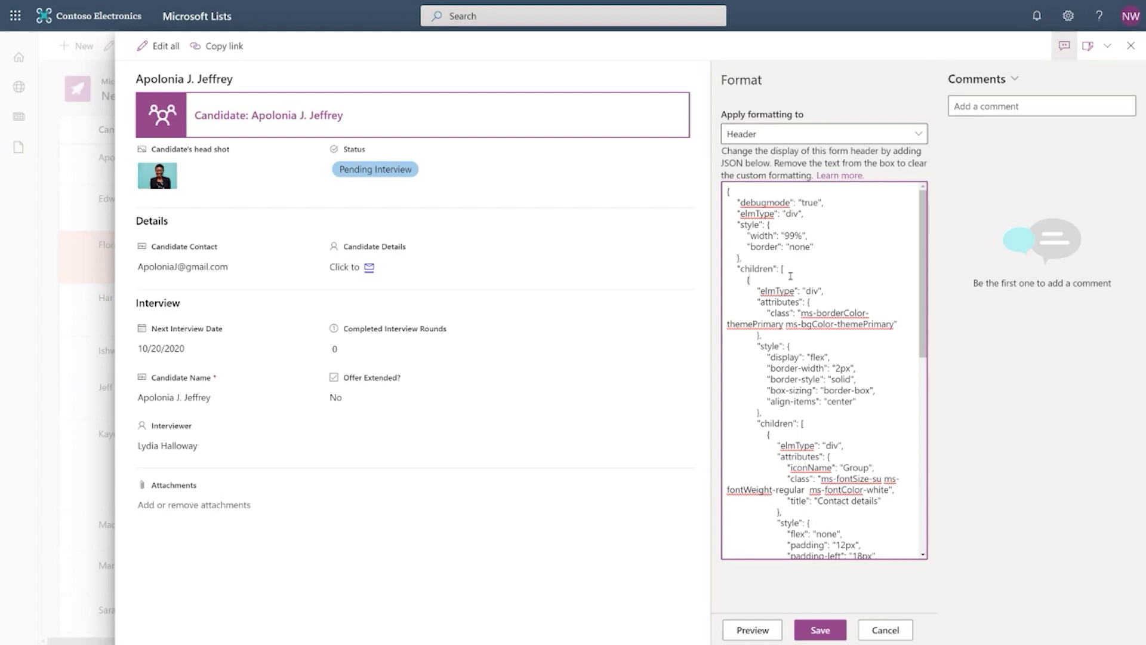
Step: Switch Apply formatting to Body to show the form body's section JSON
{"action": "left_click", "coordinate": [817, 139]}
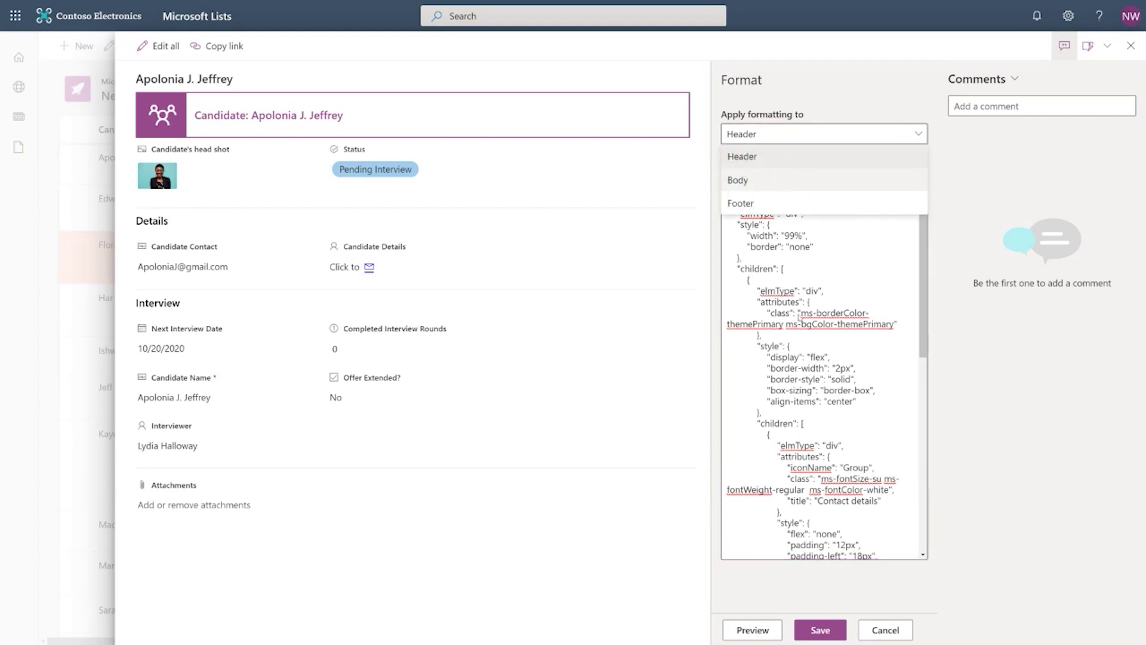
{"action": "left_click", "coordinate": [737, 180]}
{"action": "left_click", "coordinate": [787, 296]}
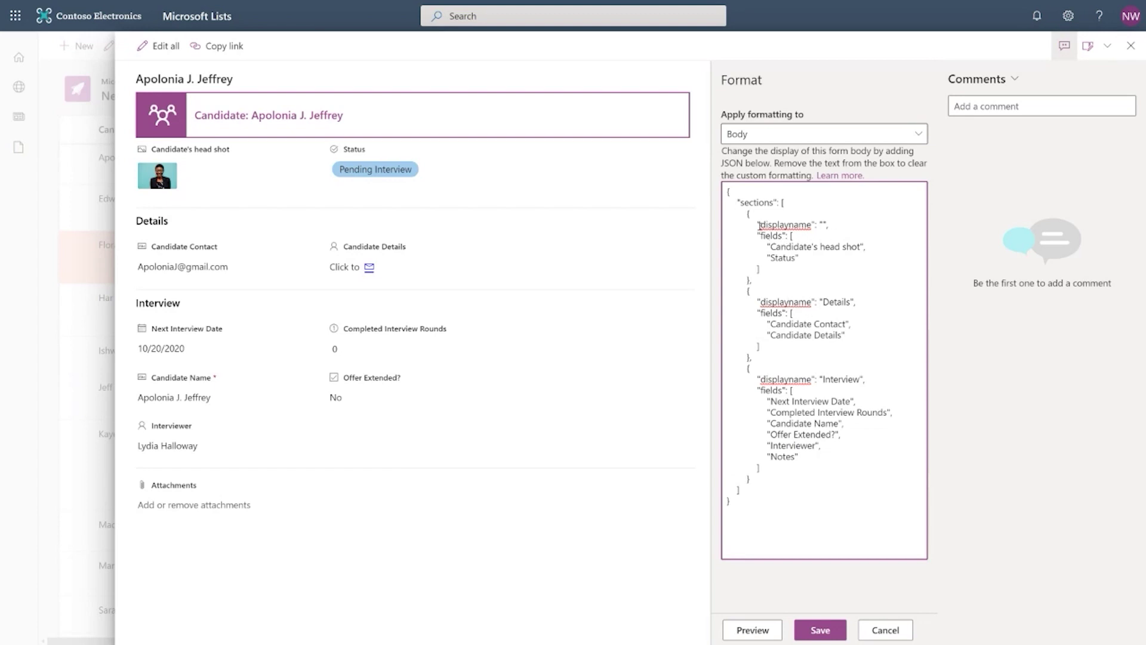
Step: Highlight the top section, the Details name line and the Interview field list in the body JSON
{"action": "left_click_drag", "start_coordinate": [761, 230], "coordinate": [813, 273]}
{"action": "left_click", "coordinate": [813, 273]}
{"action": "left_click_drag", "start_coordinate": [755, 302], "coordinate": [856, 301]}
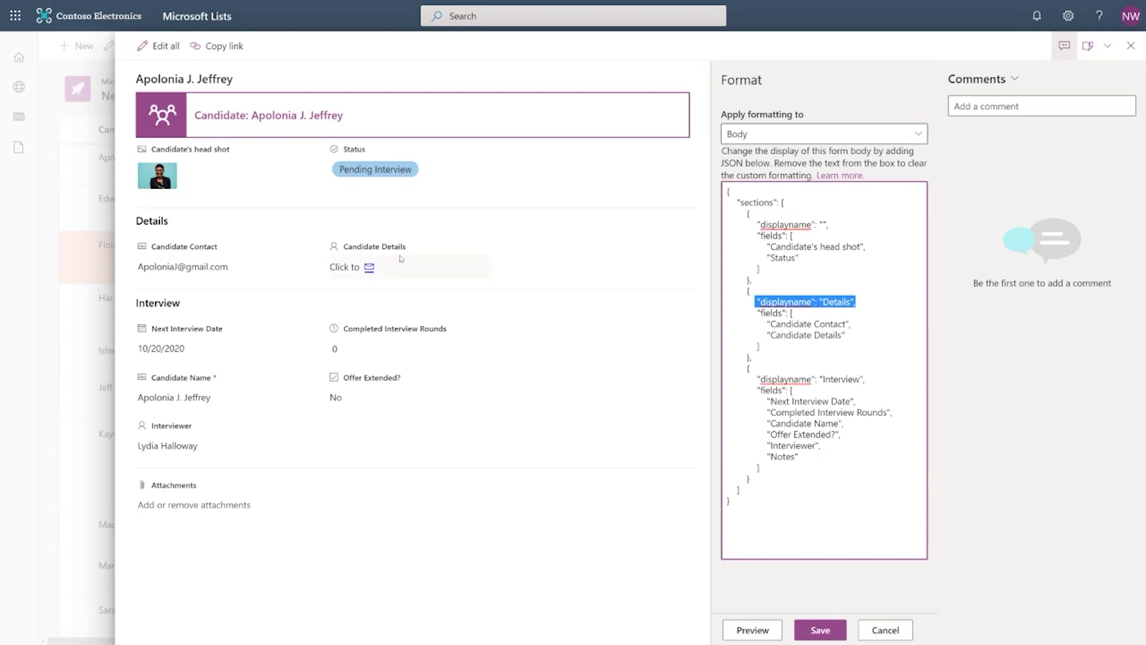
{"action": "left_click", "coordinate": [833, 334]}
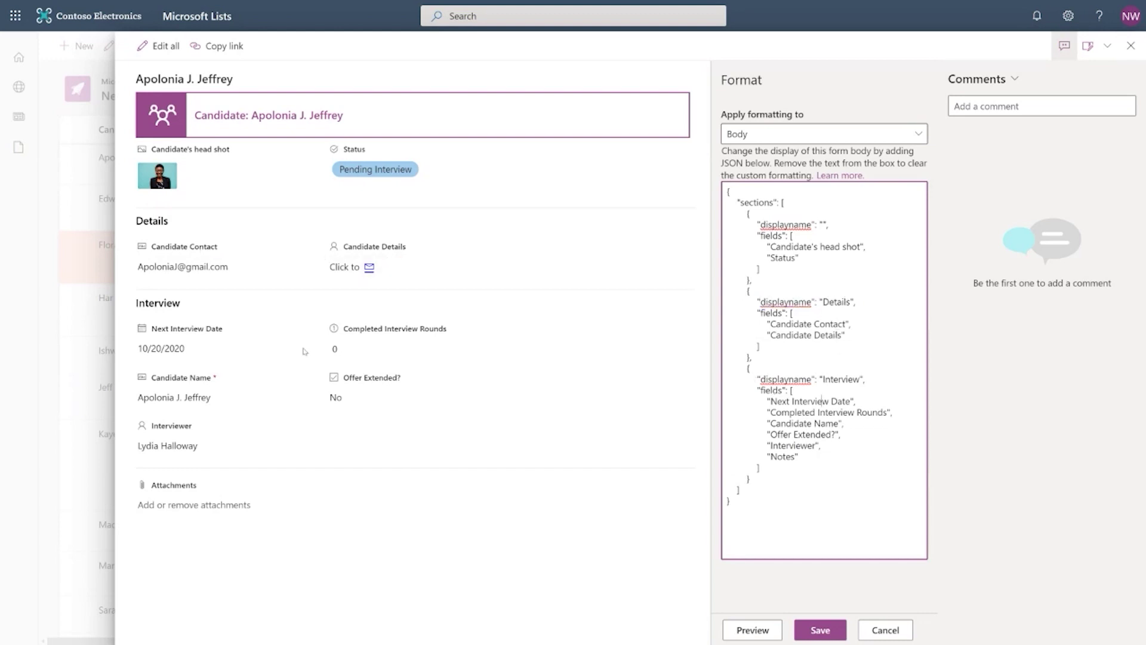
{"action": "left_click_drag", "start_coordinate": [767, 400], "coordinate": [845, 461]}
{"action": "left_click", "coordinate": [848, 463]}
Step: Preview the Footer formatting, then switch back to the Body JSON
{"action": "left_click", "coordinate": [827, 136]}
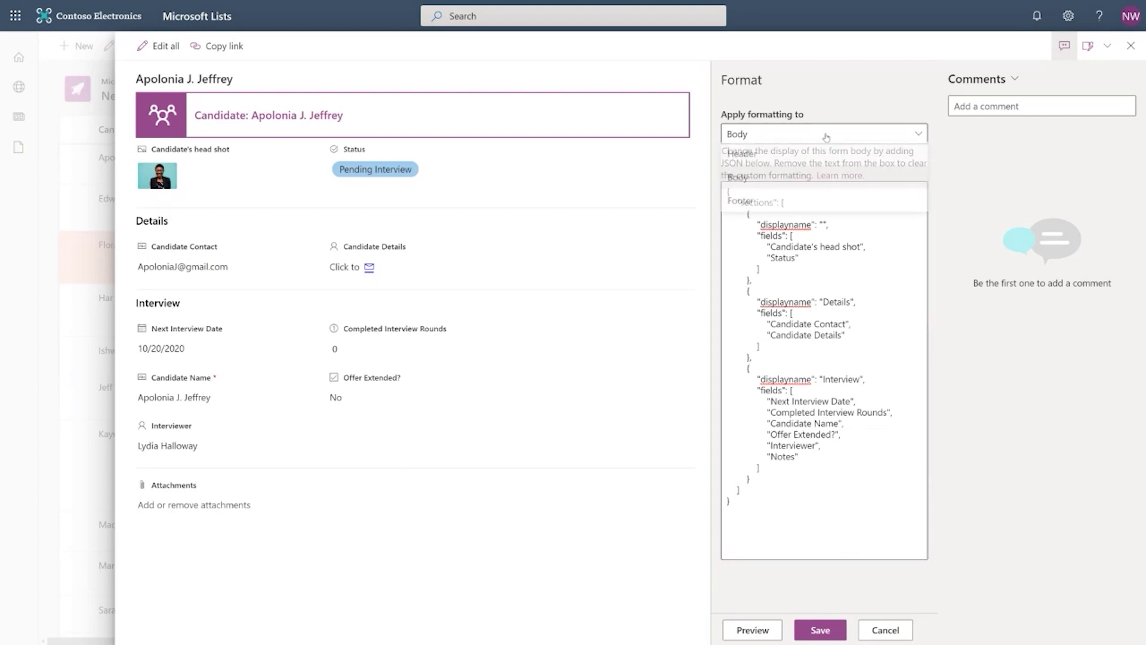
{"action": "left_click", "coordinate": [793, 206]}
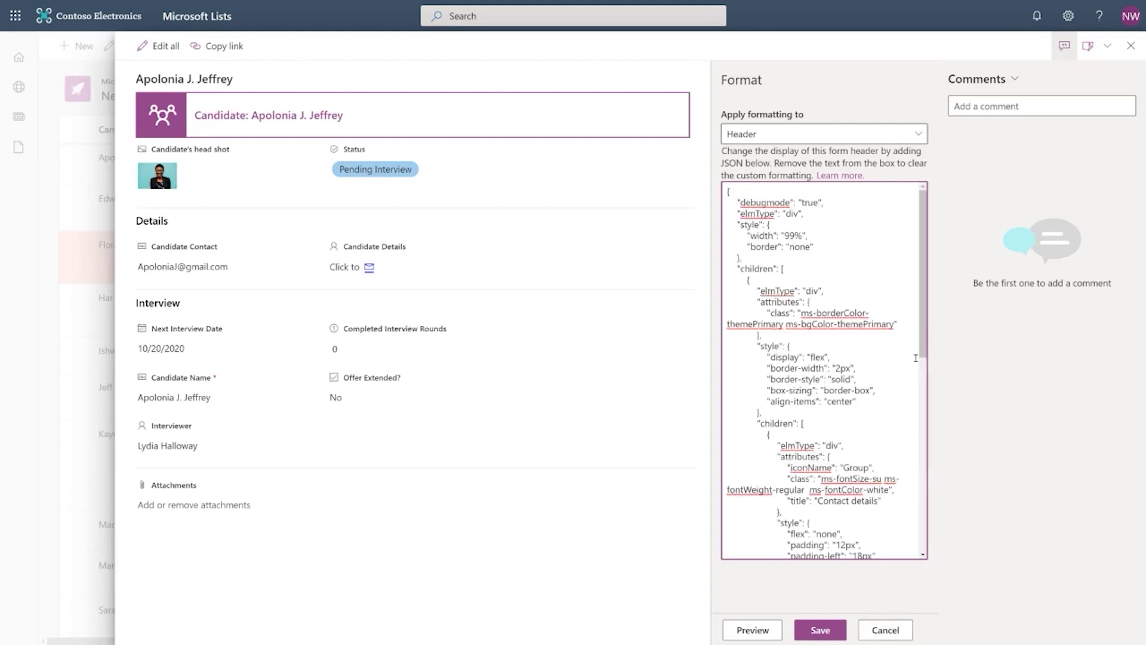
{"action": "left_click", "coordinate": [764, 134]}
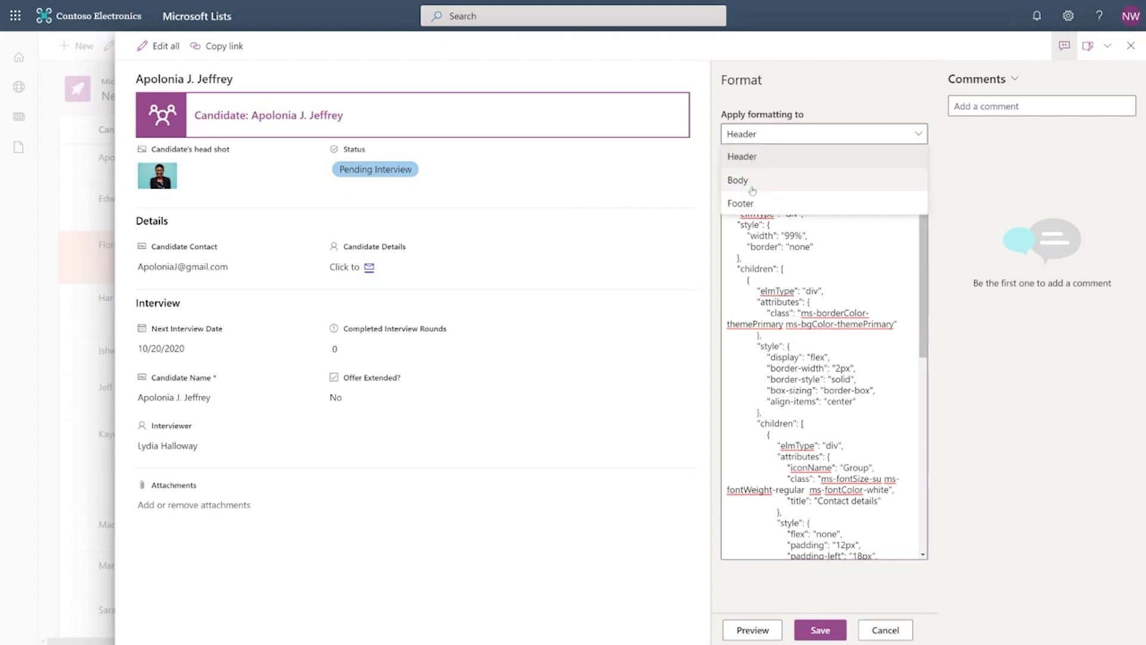
{"action": "left_click", "coordinate": [764, 179]}
Step: Point out the Notes field in the body JSON and close the Format pane without changes
{"action": "double_click", "coordinate": [780, 456]}
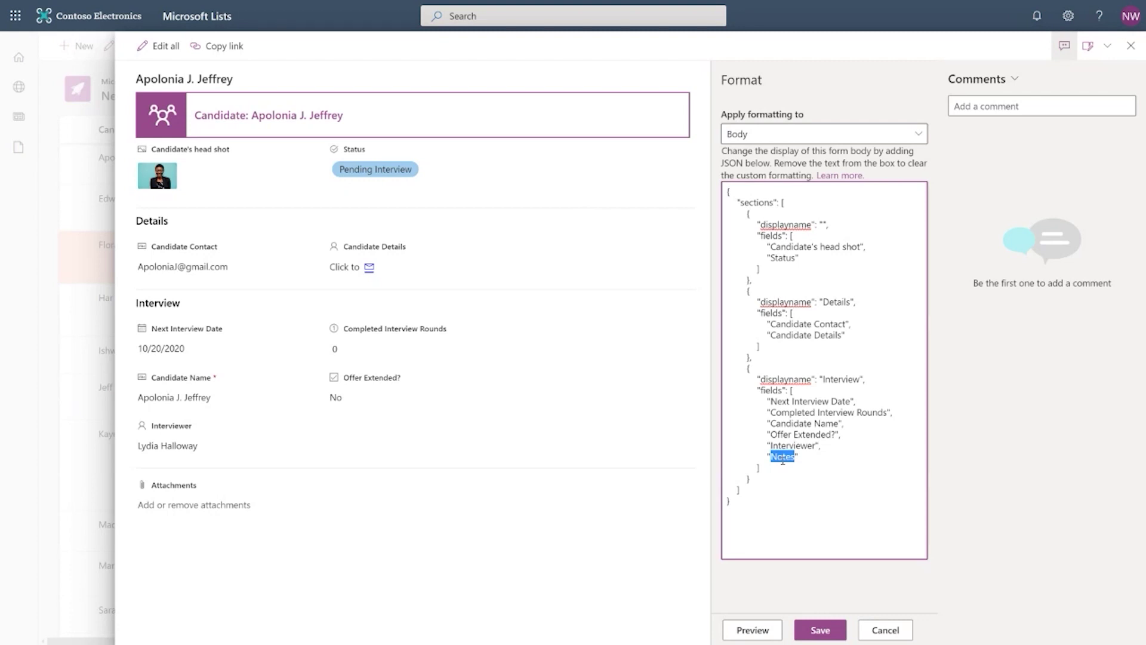
{"action": "left_click", "coordinate": [867, 560]}
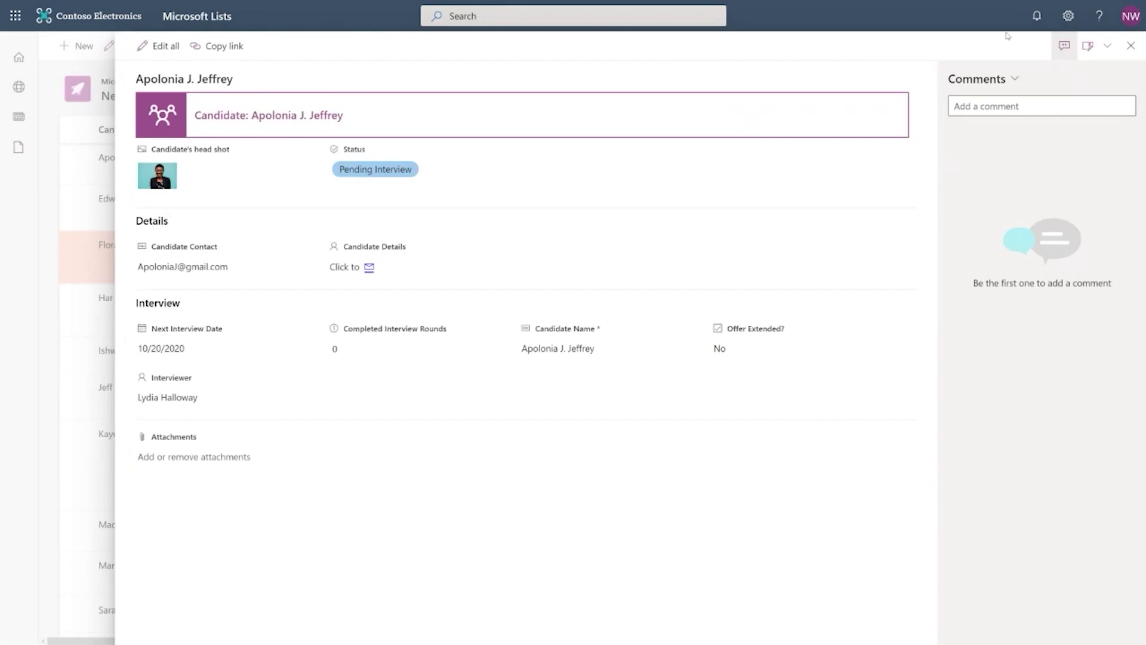
{"action": "left_click", "coordinate": [1086, 50]}
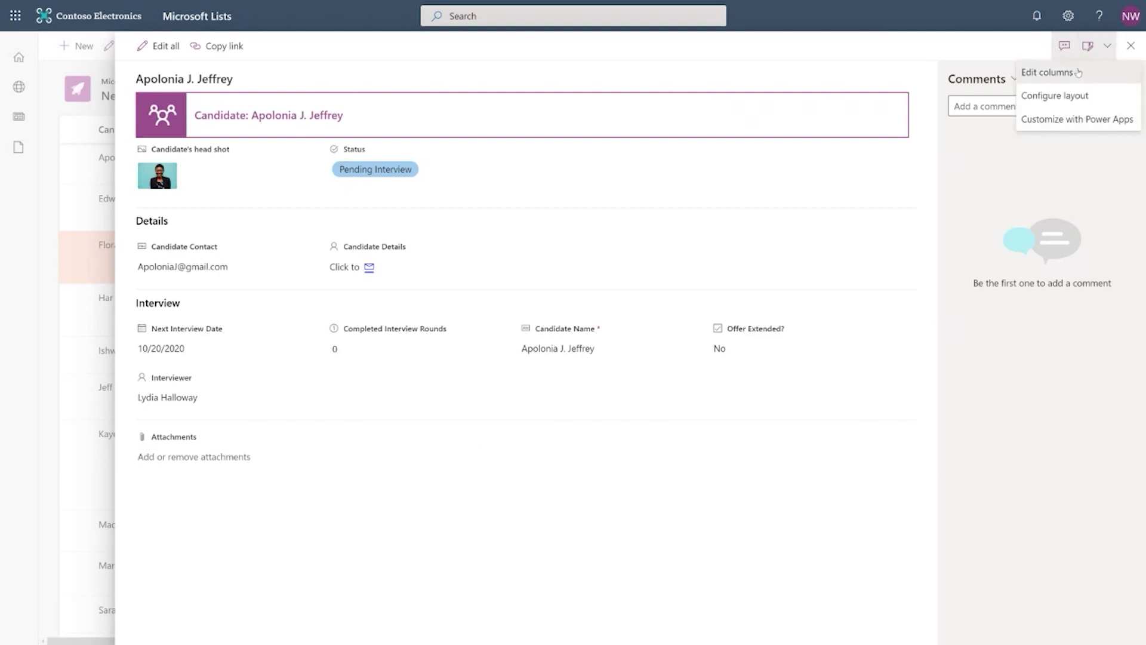
Step: Inspect the Notes column's conditional formula under Edit columns, highlighting its Status condition
{"action": "left_click", "coordinate": [1048, 72]}
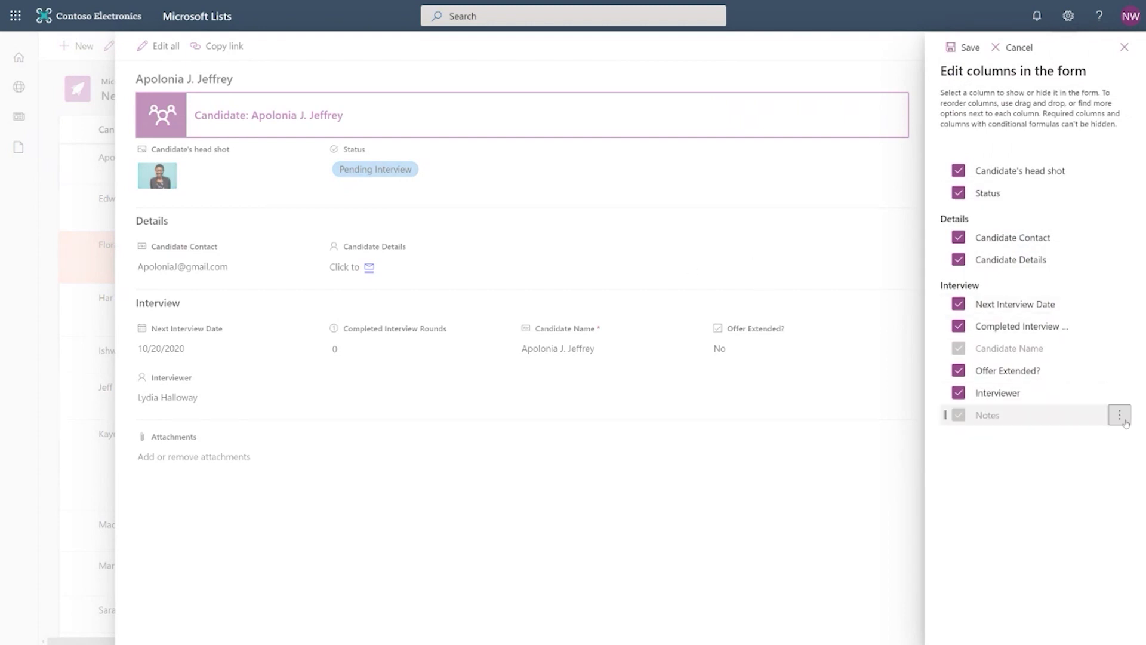
{"action": "left_click", "coordinate": [1125, 420]}
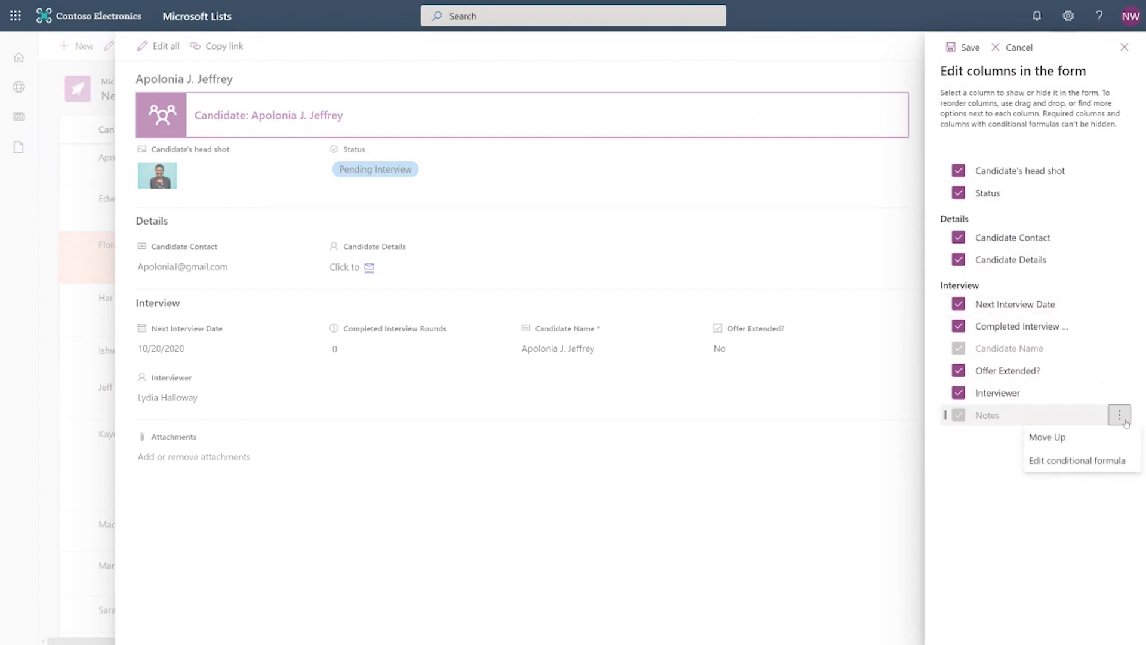
{"action": "left_click", "coordinate": [1096, 464]}
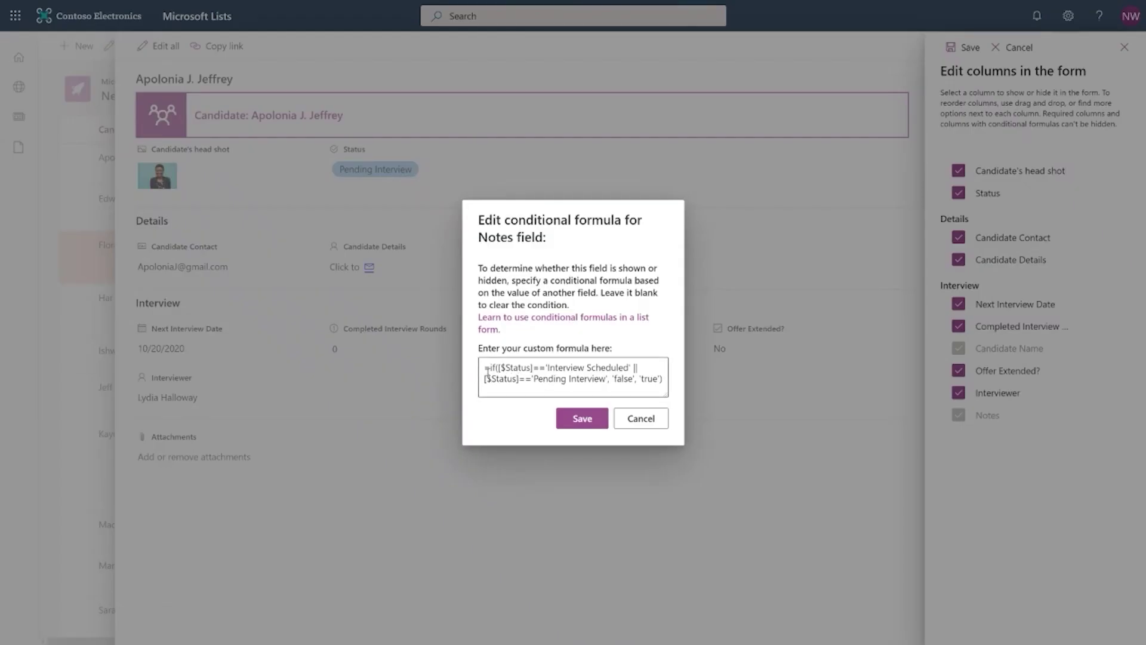
{"action": "left_click", "coordinate": [488, 368]}
{"action": "left_click_drag", "start_coordinate": [488, 368], "coordinate": [537, 368]}
{"action": "left_click", "coordinate": [557, 368]}
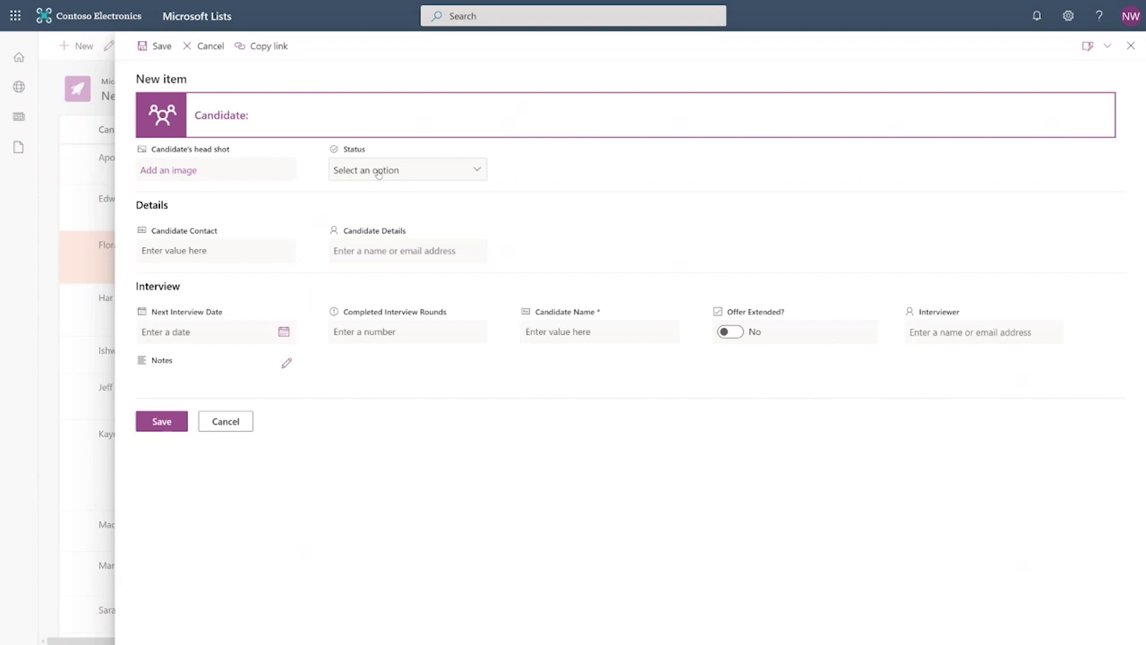
Step: Set Status to Pending Interview, then Pending Feedback, and cancel the new item
{"action": "left_click", "coordinate": [378, 174]}
{"action": "left_click", "coordinate": [379, 214]}
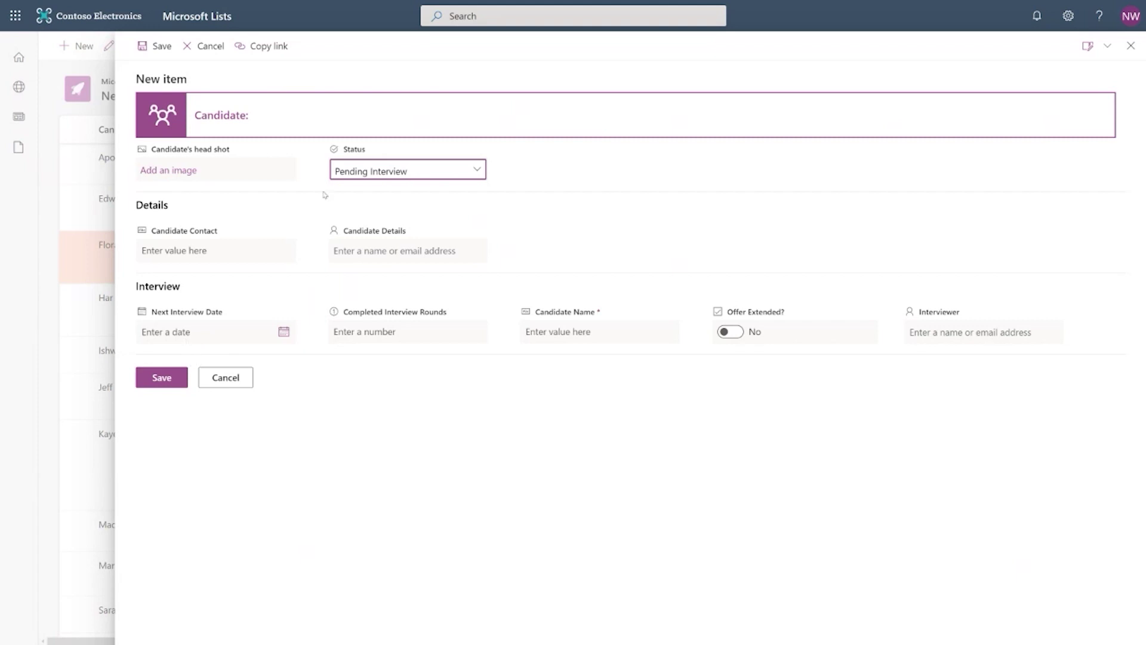
{"action": "left_click", "coordinate": [345, 175]}
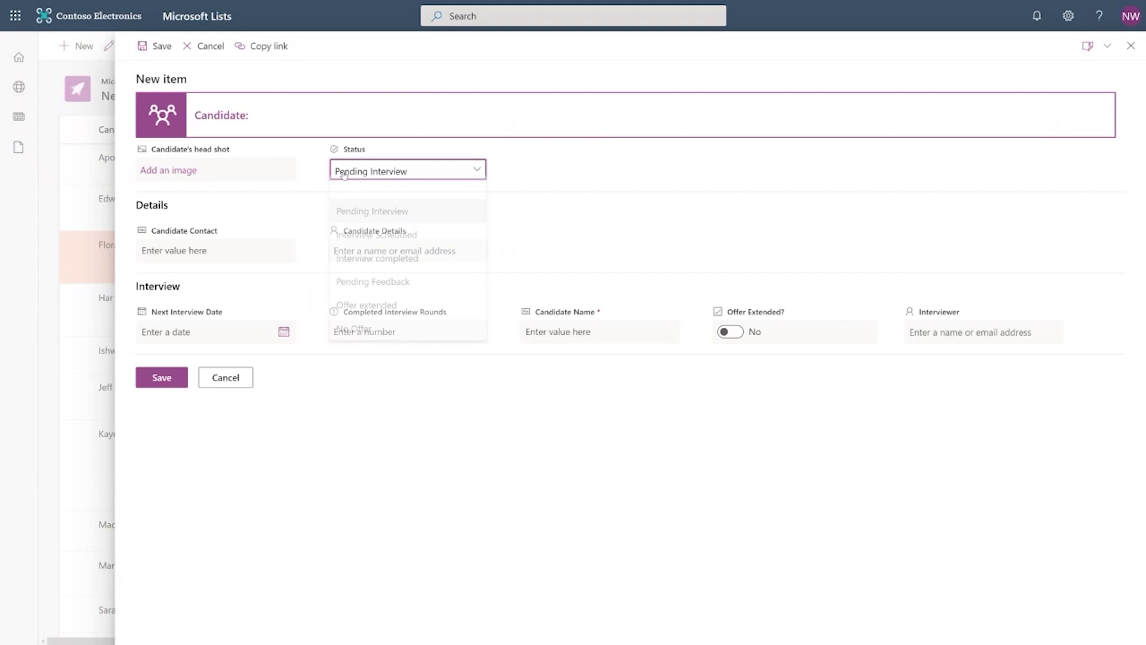
{"action": "left_click", "coordinate": [362, 286]}
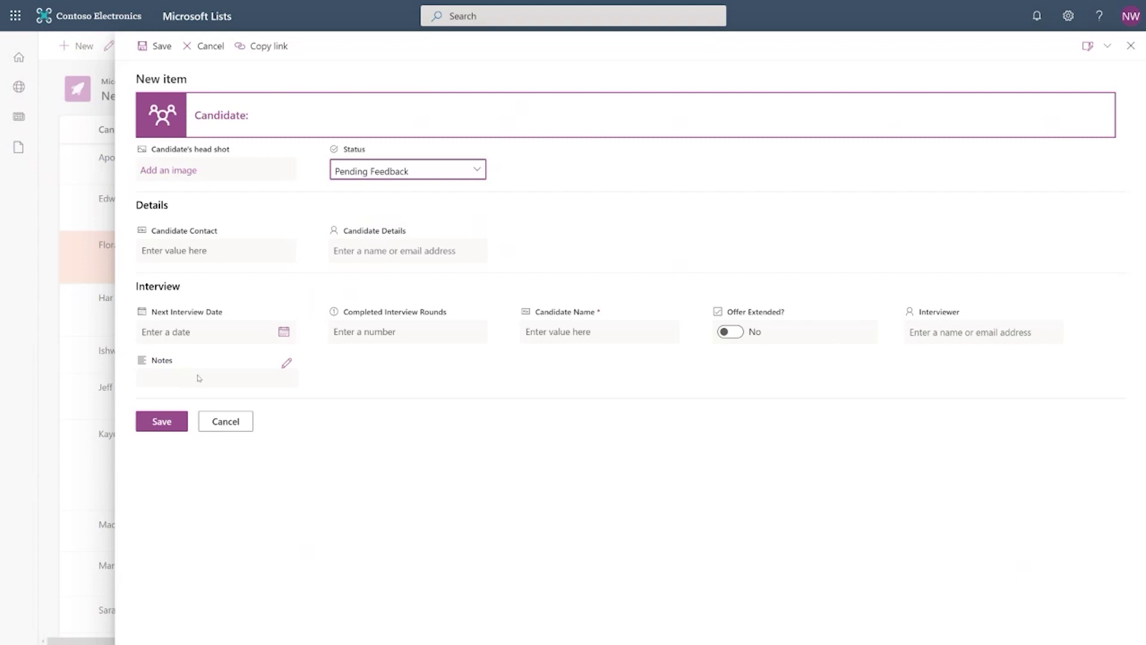
{"action": "left_click", "coordinate": [218, 428]}
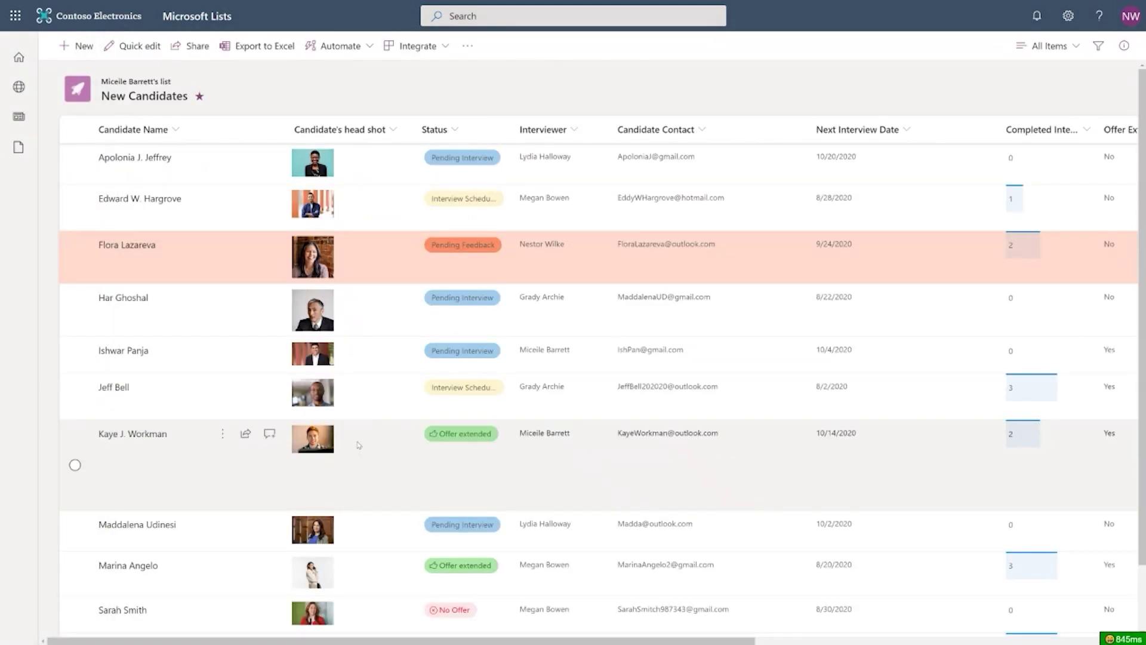
Step: Create a new rule from Automate using the 'A column changes' trigger
{"action": "left_click", "coordinate": [348, 48]}
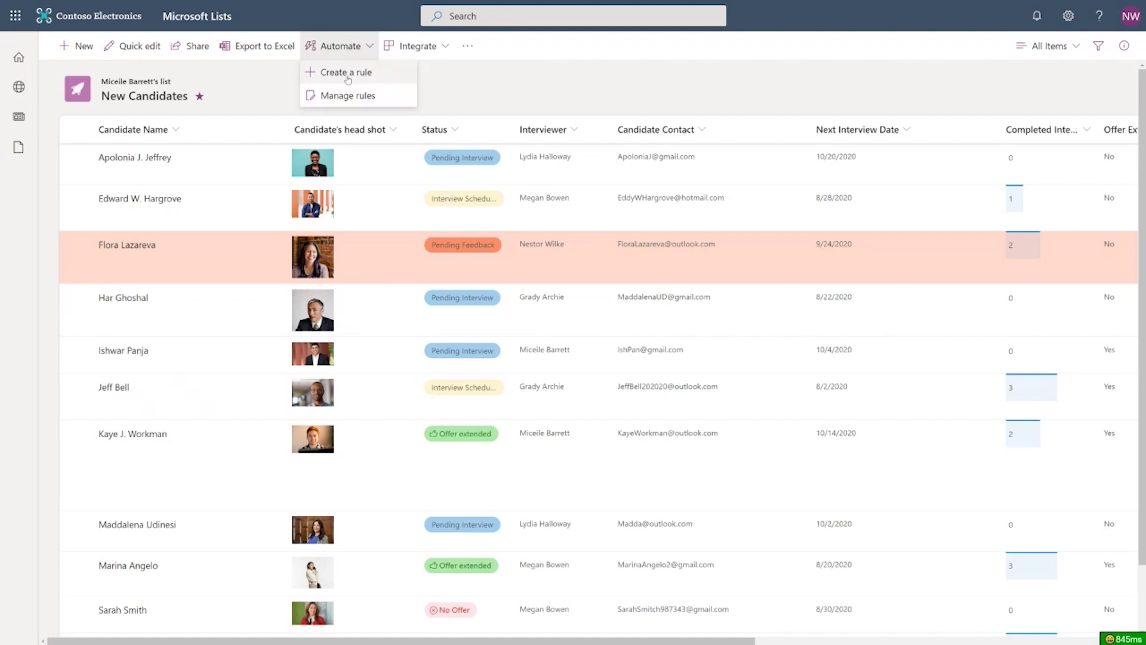
{"action": "key", "text": "Return"}
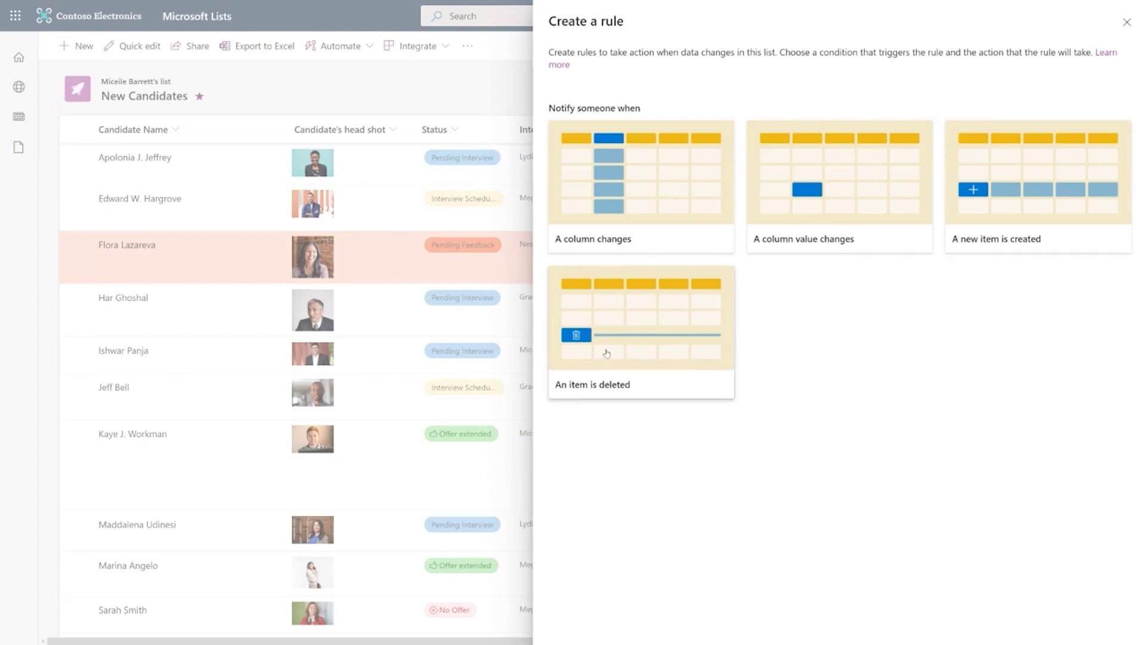
{"action": "left_click", "coordinate": [621, 233]}
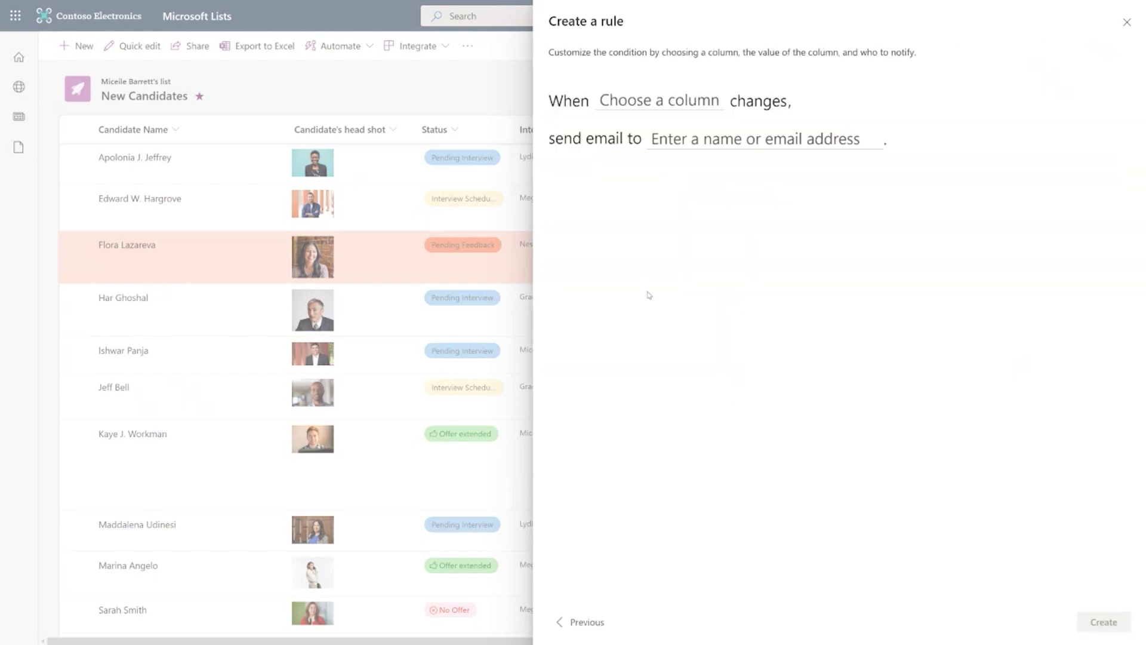
{"action": "left_click", "coordinate": [674, 112]}
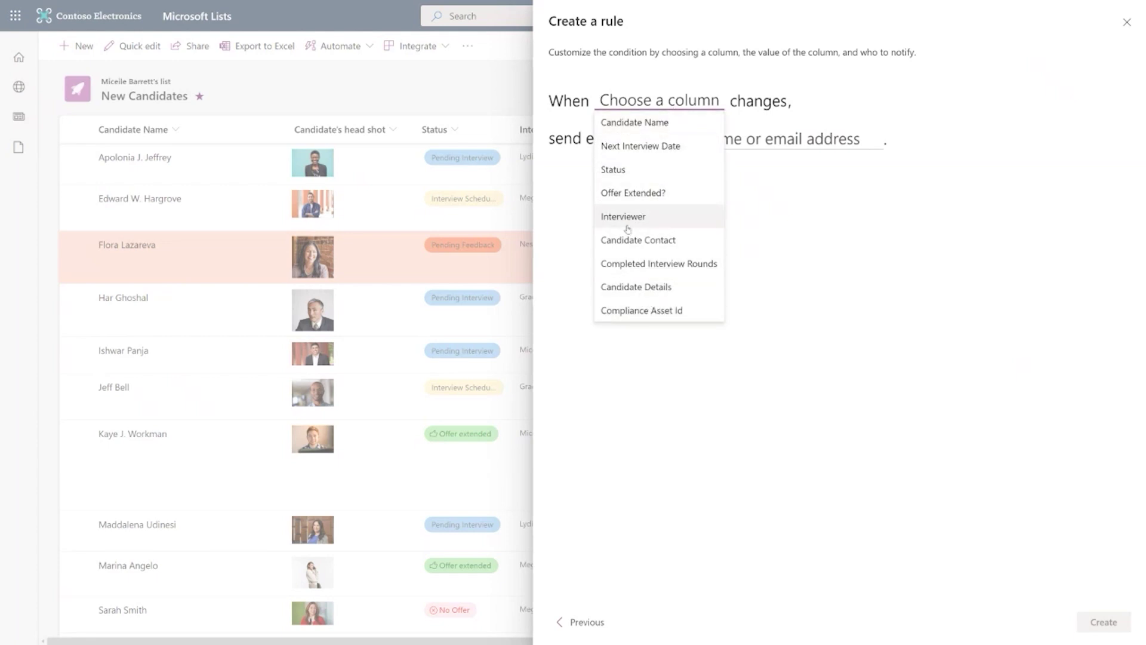
Step: Watch the Status column and try Interviewer, then Me, as the email recipient
{"action": "left_click", "coordinate": [638, 169]}
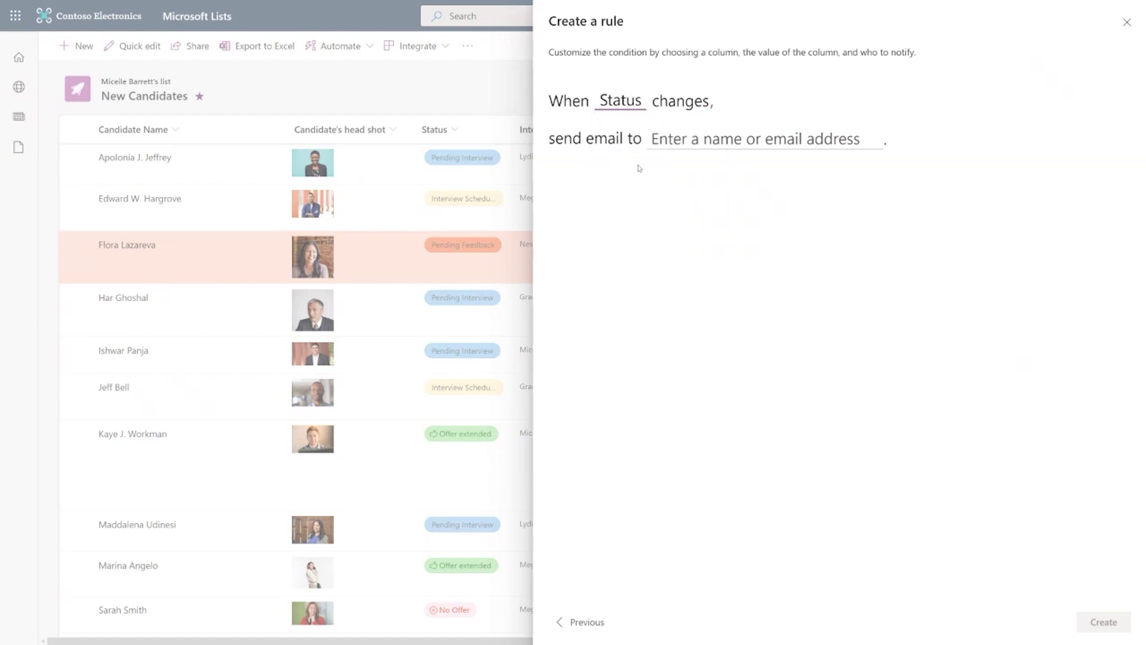
{"action": "left_click", "coordinate": [704, 139]}
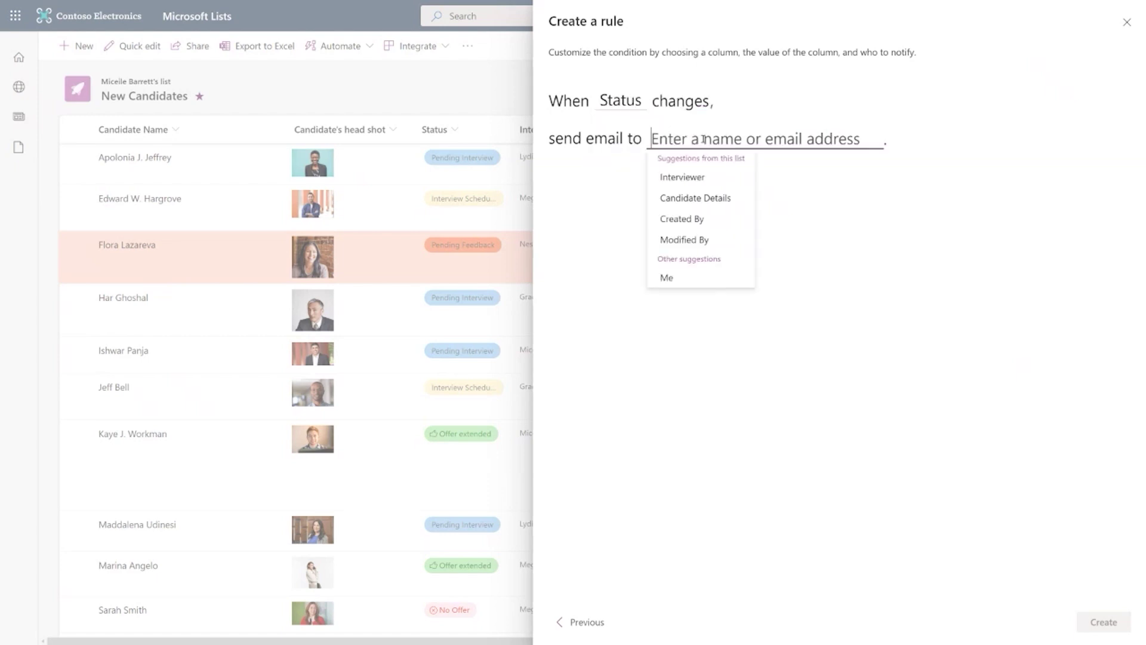
{"action": "left_click", "coordinate": [700, 183]}
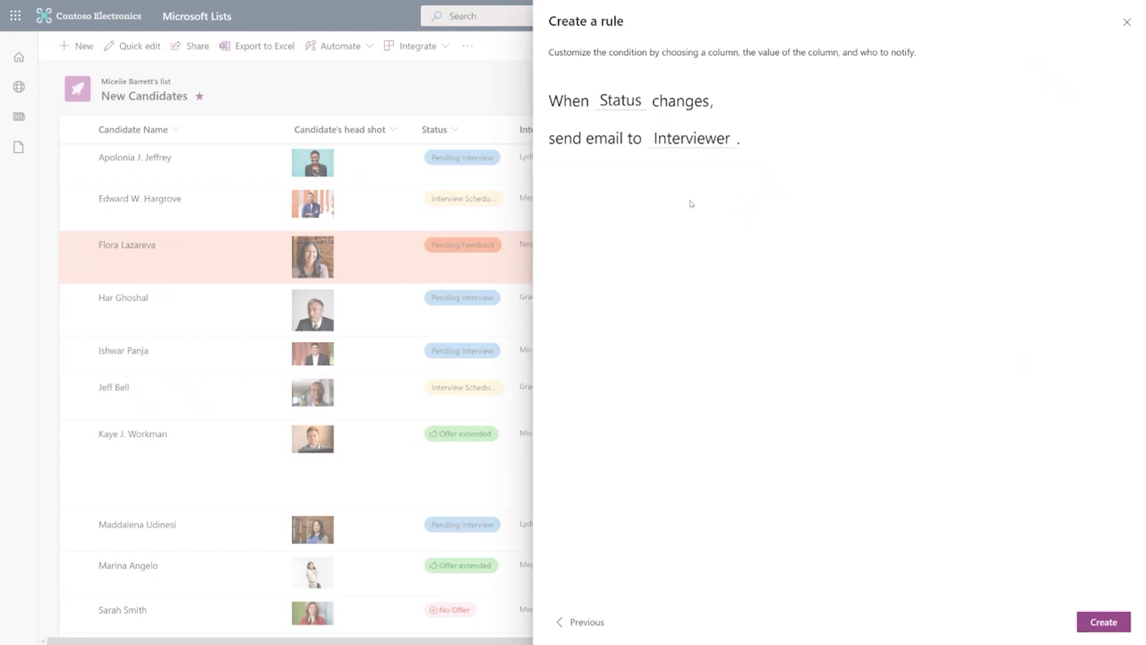
{"action": "left_click", "coordinate": [678, 146]}
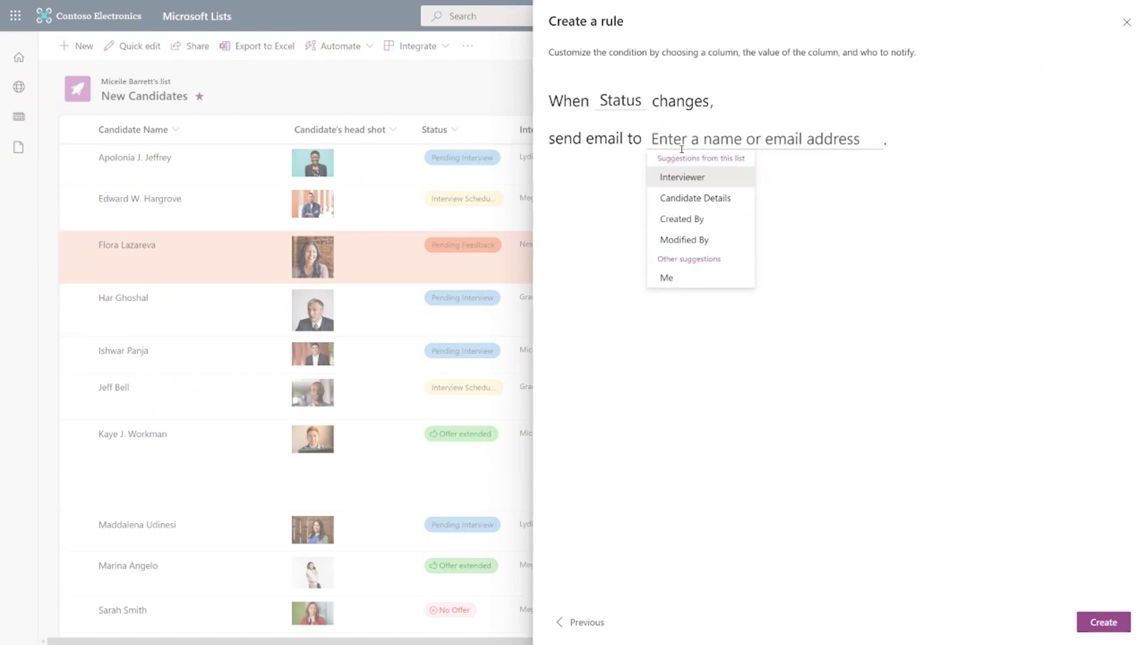
{"action": "left_click", "coordinate": [684, 279]}
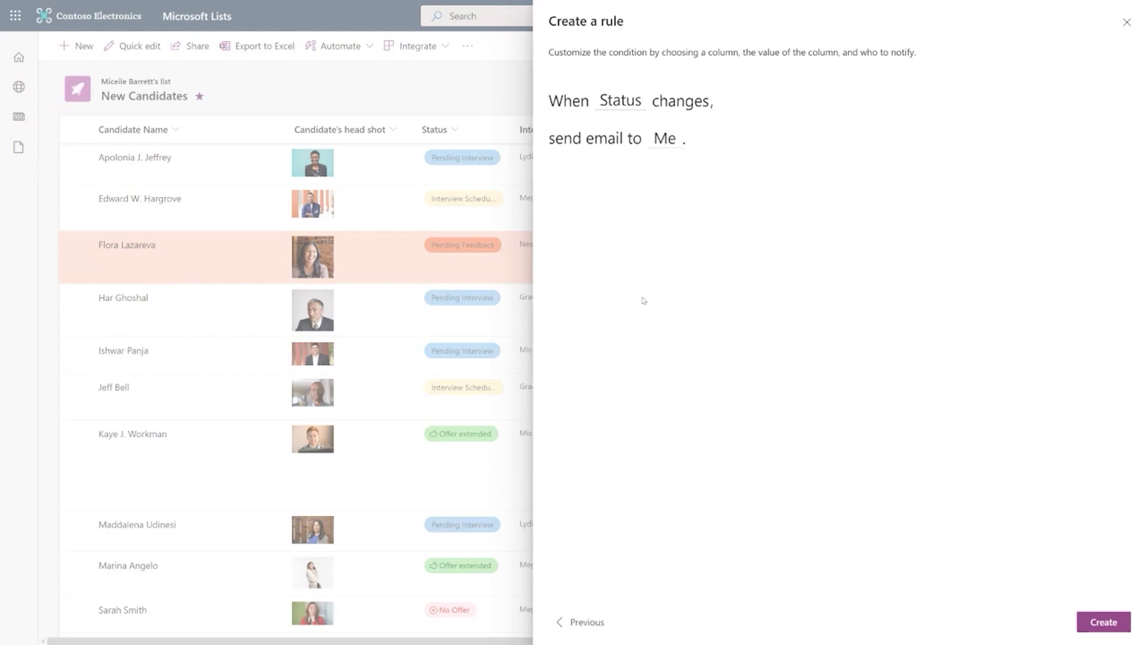
Step: Type a person's name as recipient, erase it, and return to the rule trigger choices
{"action": "left_click", "coordinate": [666, 142]}
{"action": "left_click", "coordinate": [708, 142]}
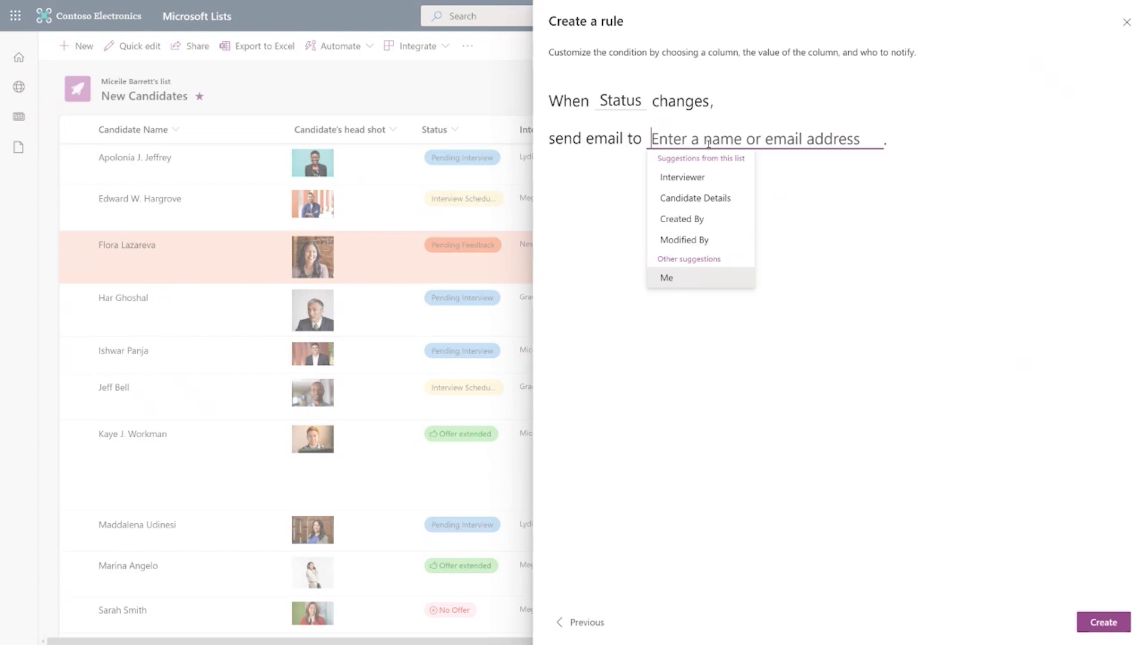
{"action": "type", "text": "lydia"}
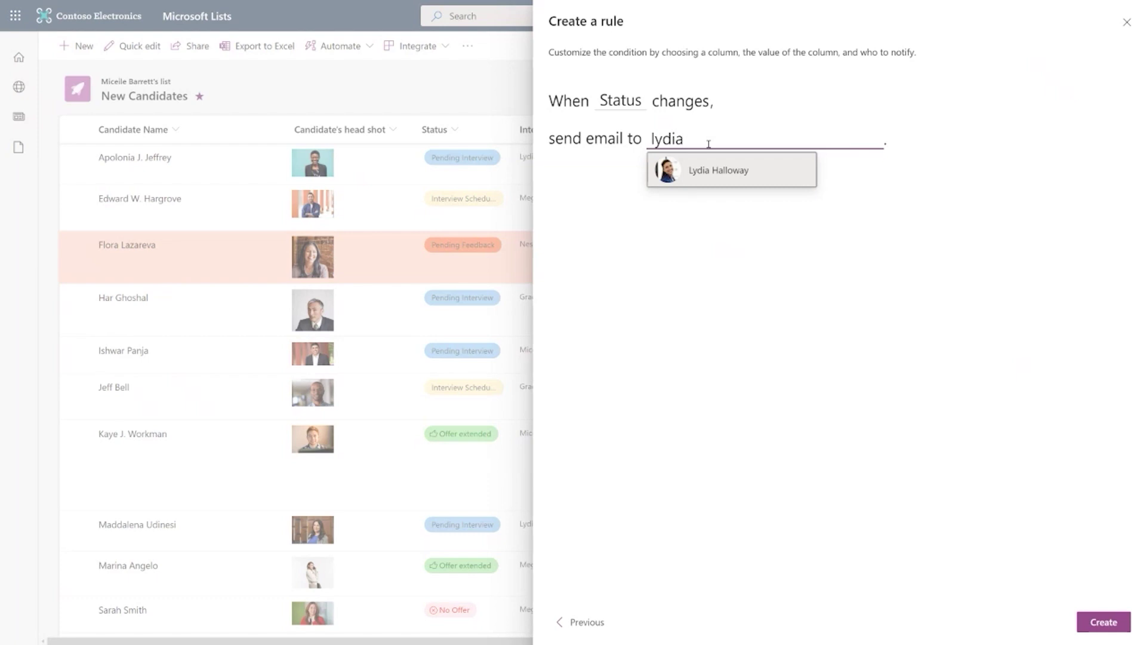
{"action": "key", "text": "BackSpace"}
{"action": "key", "text": "BackSpace"}
{"action": "key", "text": "BackSpace"}
{"action": "key", "text": "BackSpace"}
{"action": "key", "text": "BackSpace"}
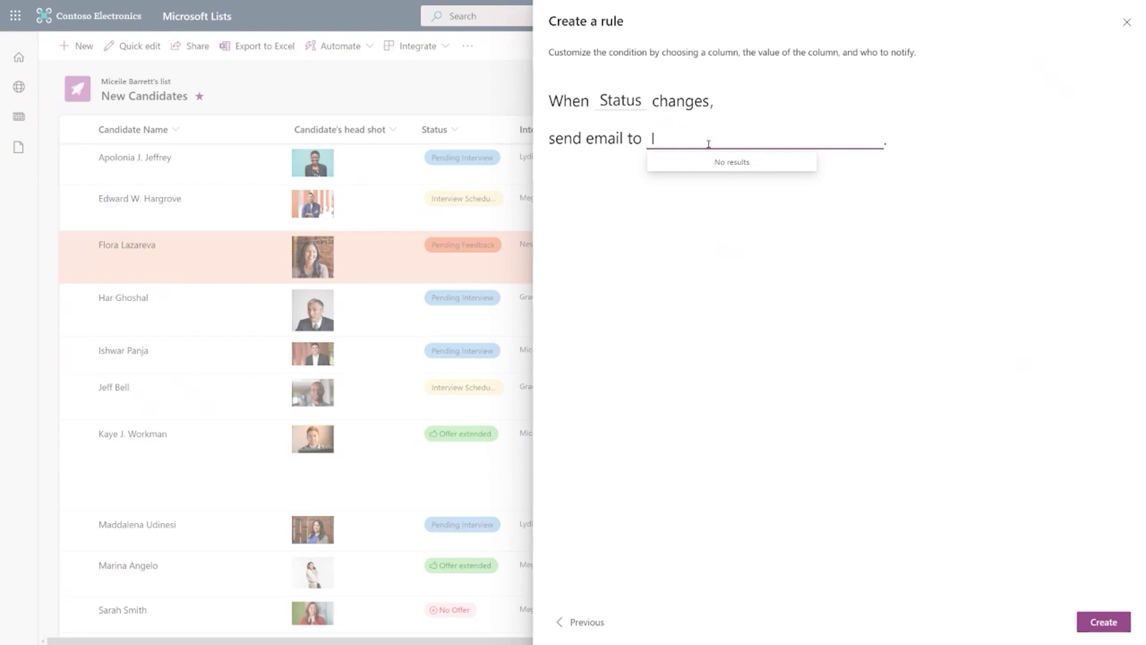
{"action": "left_click", "coordinate": [667, 138]}
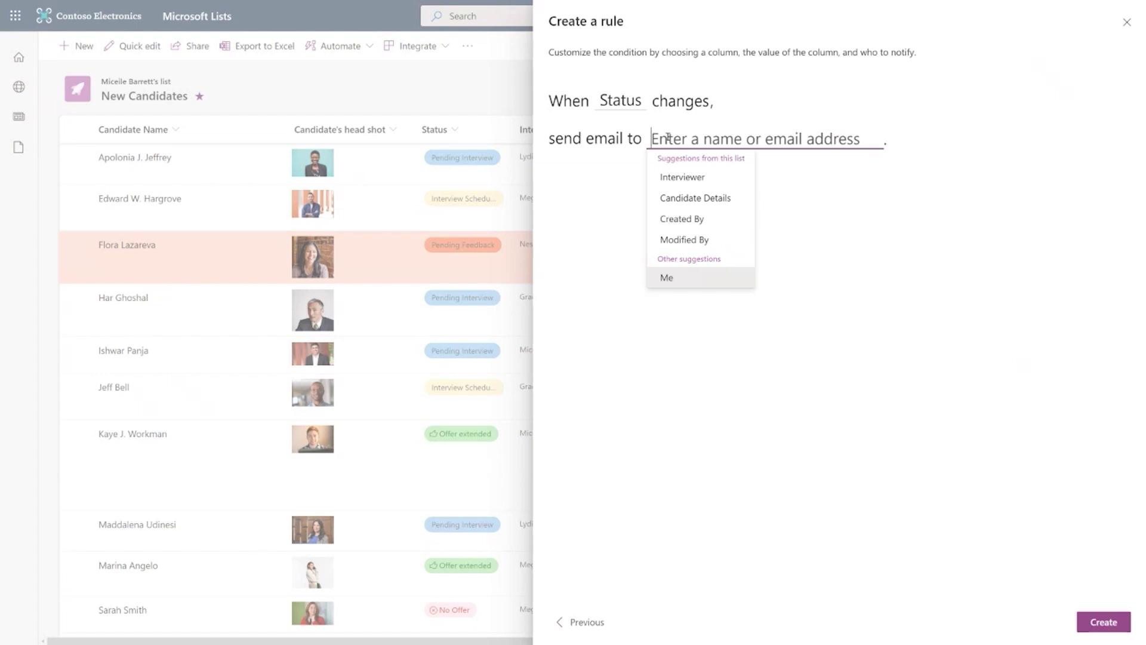
{"action": "left_click", "coordinate": [581, 623]}
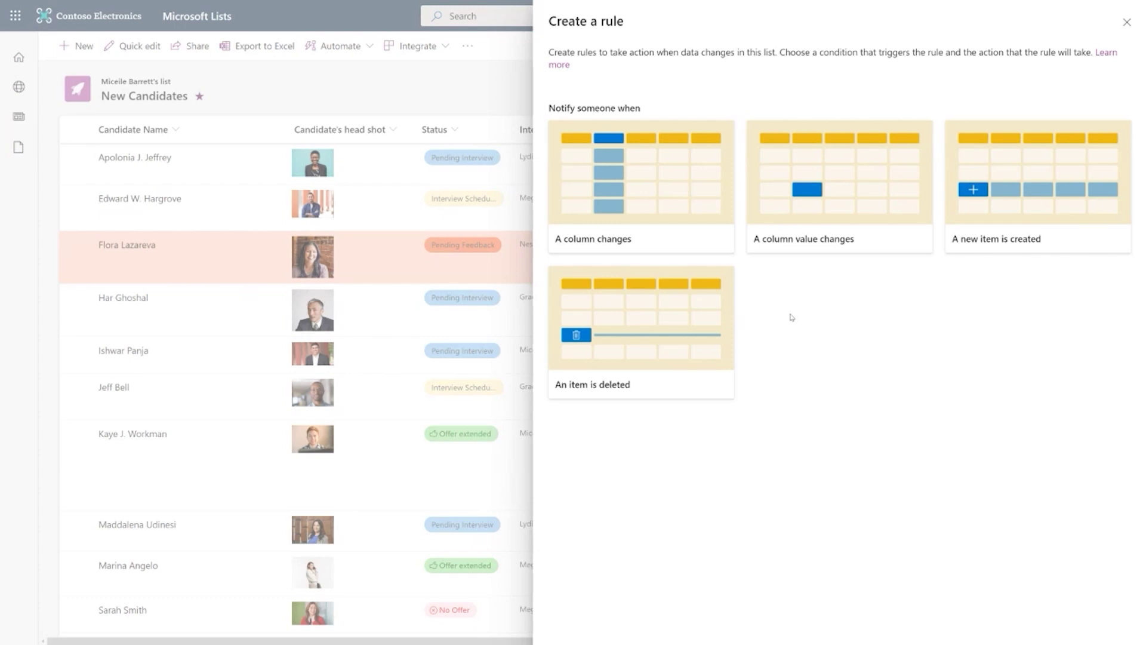
Step: Start an 'A column value changes' rule with the condition Status is No Offer
{"action": "left_click", "coordinate": [787, 244]}
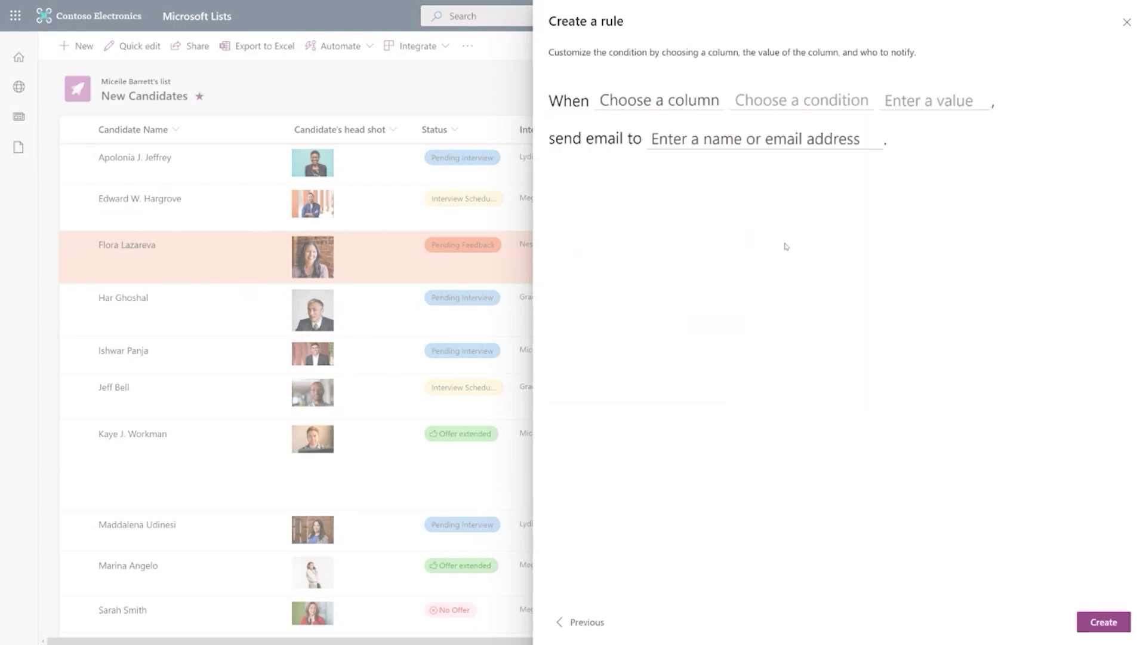
{"action": "left_click", "coordinate": [686, 104]}
{"action": "left_click", "coordinate": [644, 167]}
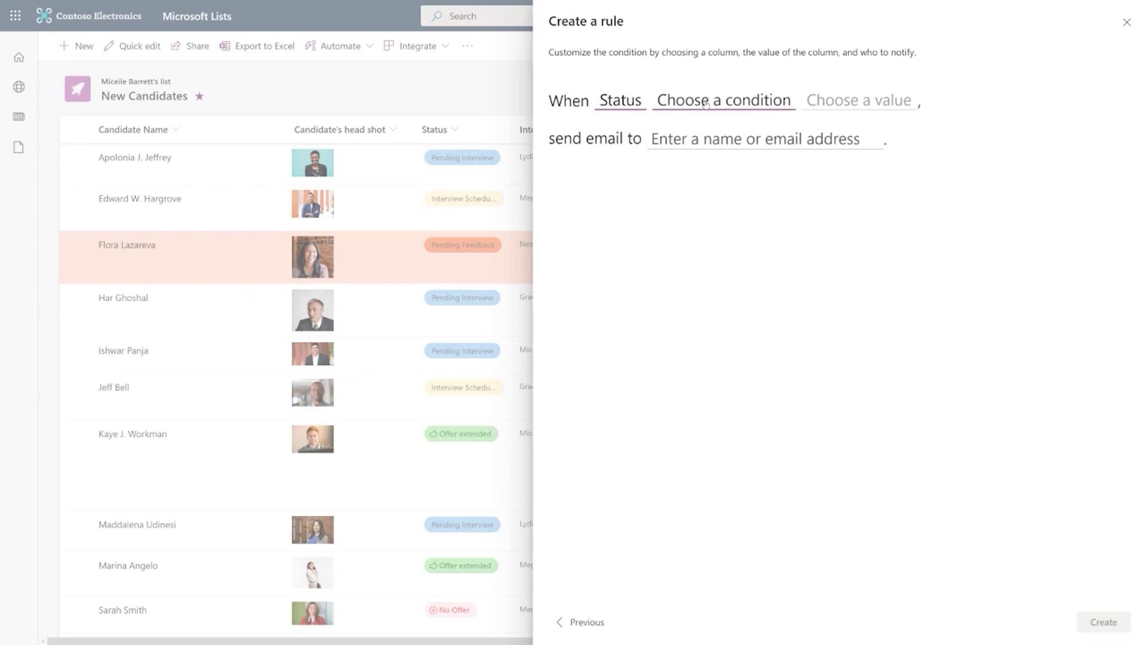
{"action": "left_click", "coordinate": [749, 99]}
{"action": "left_click", "coordinate": [686, 127]}
{"action": "left_click", "coordinate": [662, 102]}
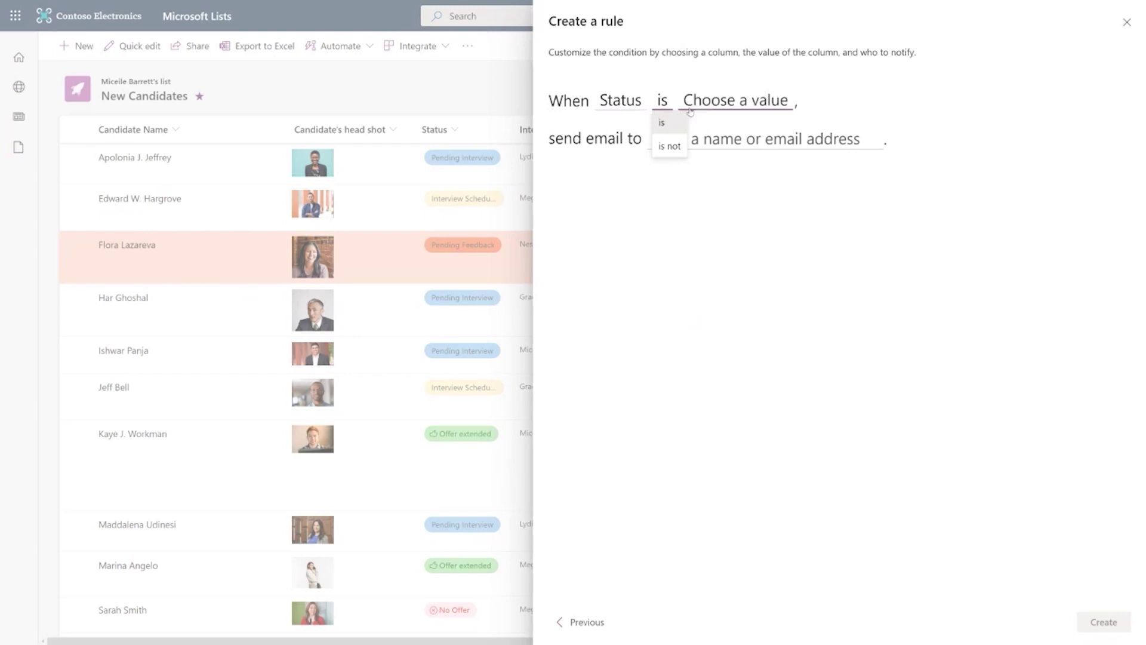
{"action": "left_click", "coordinate": [734, 107]}
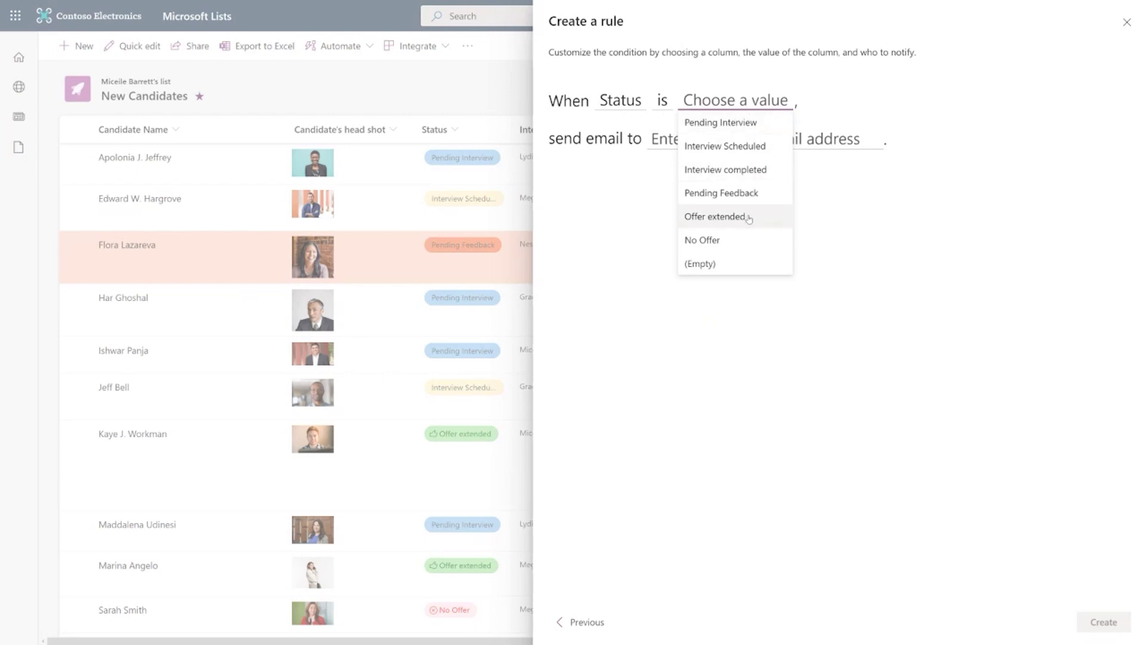
{"action": "left_click", "coordinate": [743, 238]}
Step: Make the rule send its email to the Interviewer
{"action": "left_click", "coordinate": [695, 139]}
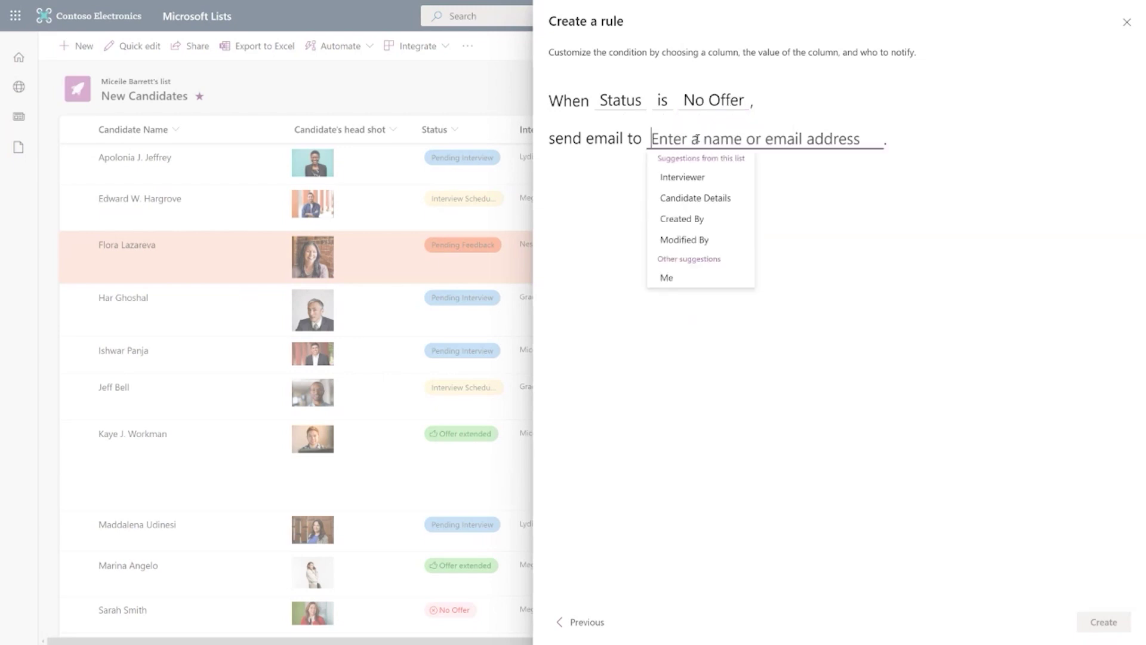
{"action": "left_click", "coordinate": [694, 177]}
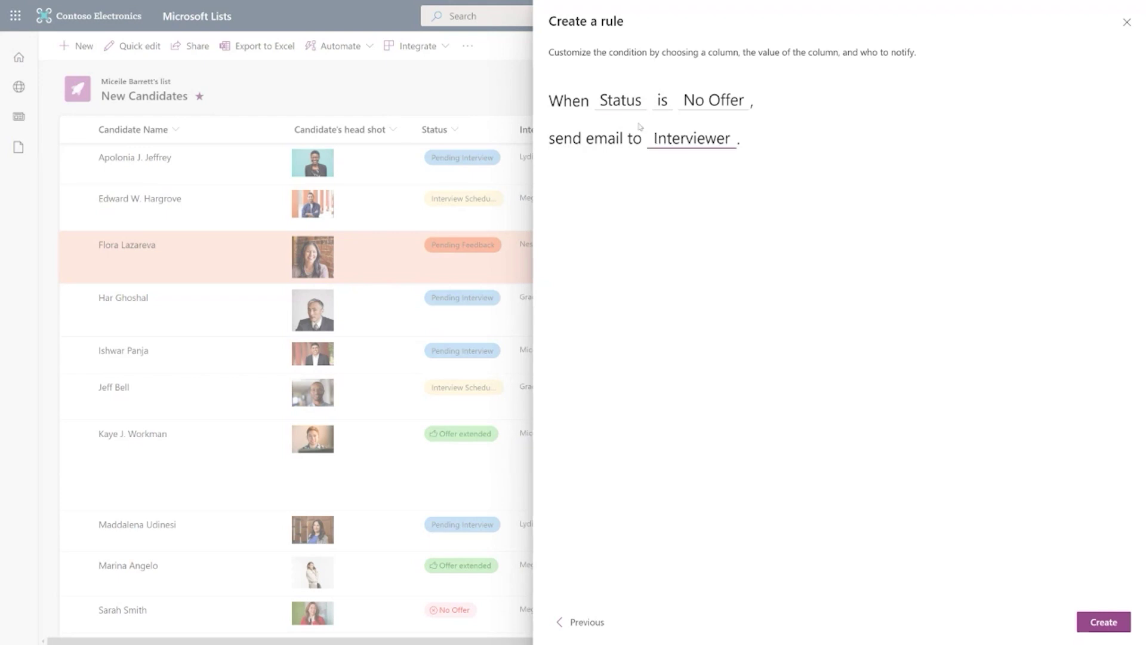
{"action": "left_click", "coordinate": [626, 103]}
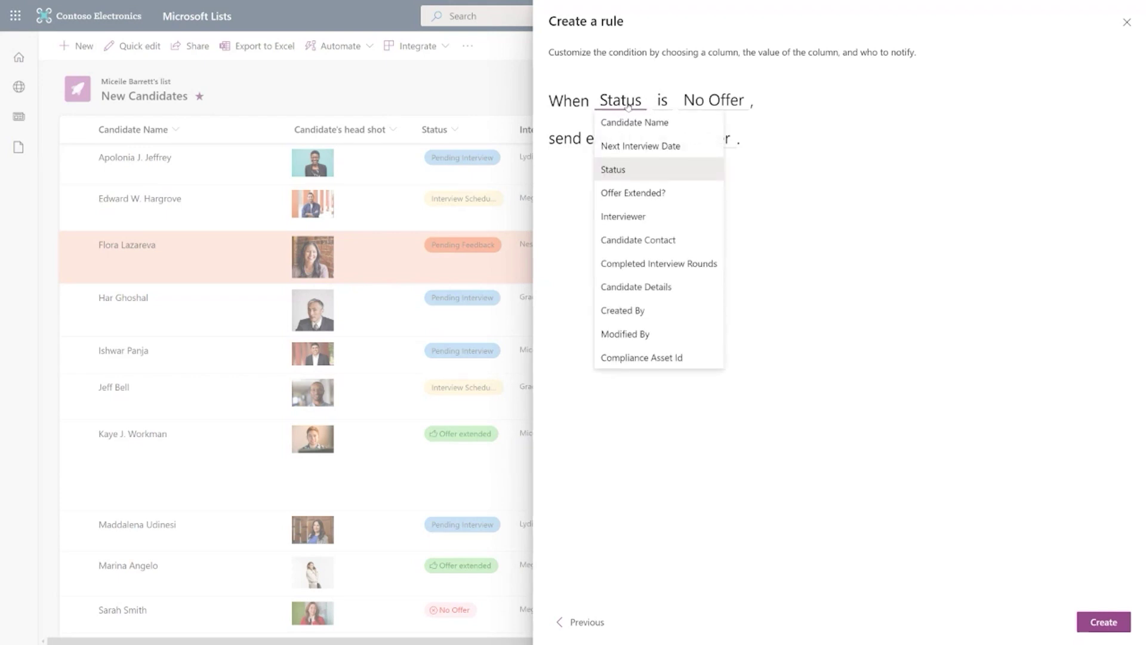
Step: Change the rule condition to Next Interview Date 'is between'
{"action": "left_click", "coordinate": [618, 172]}
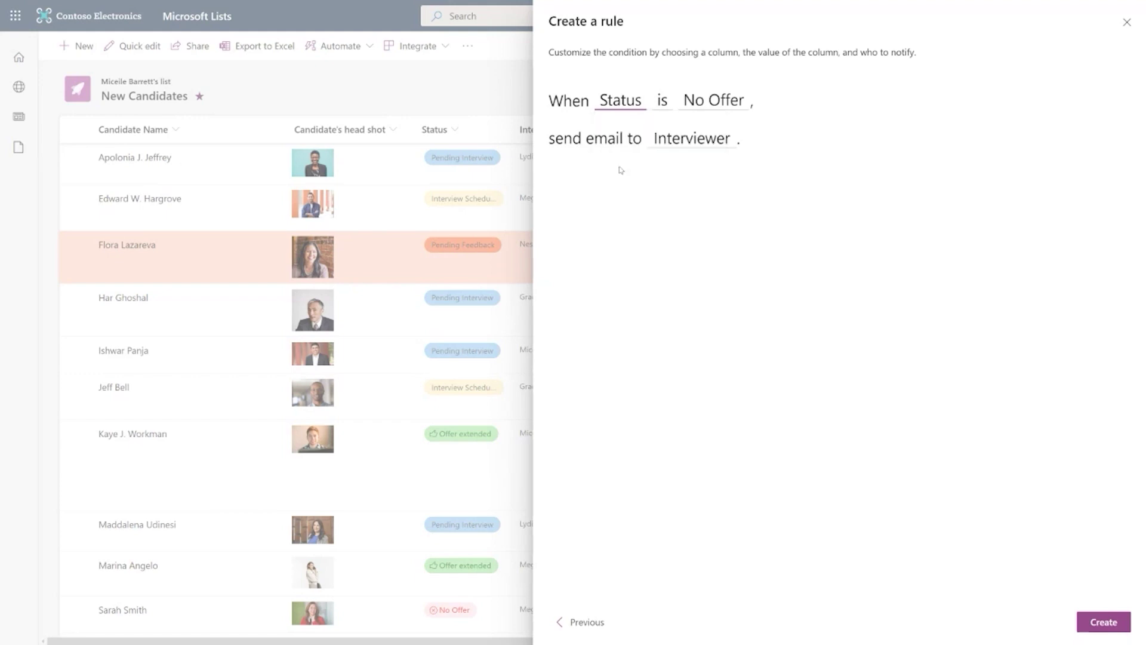
{"action": "left_click", "coordinate": [663, 109]}
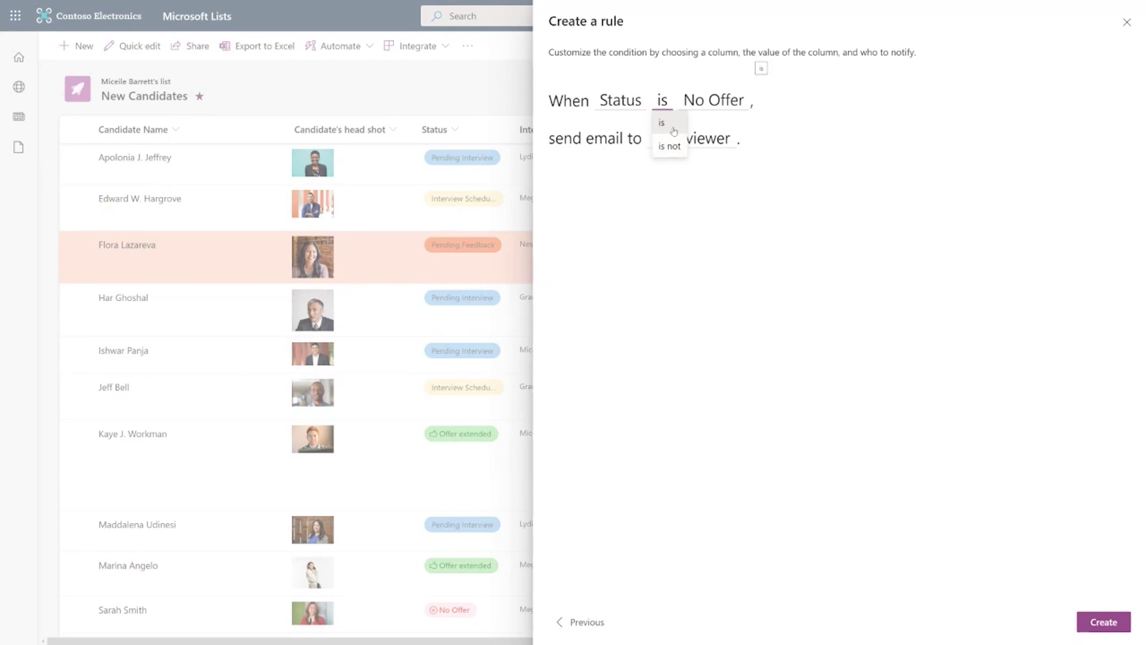
{"action": "left_click", "coordinate": [662, 124]}
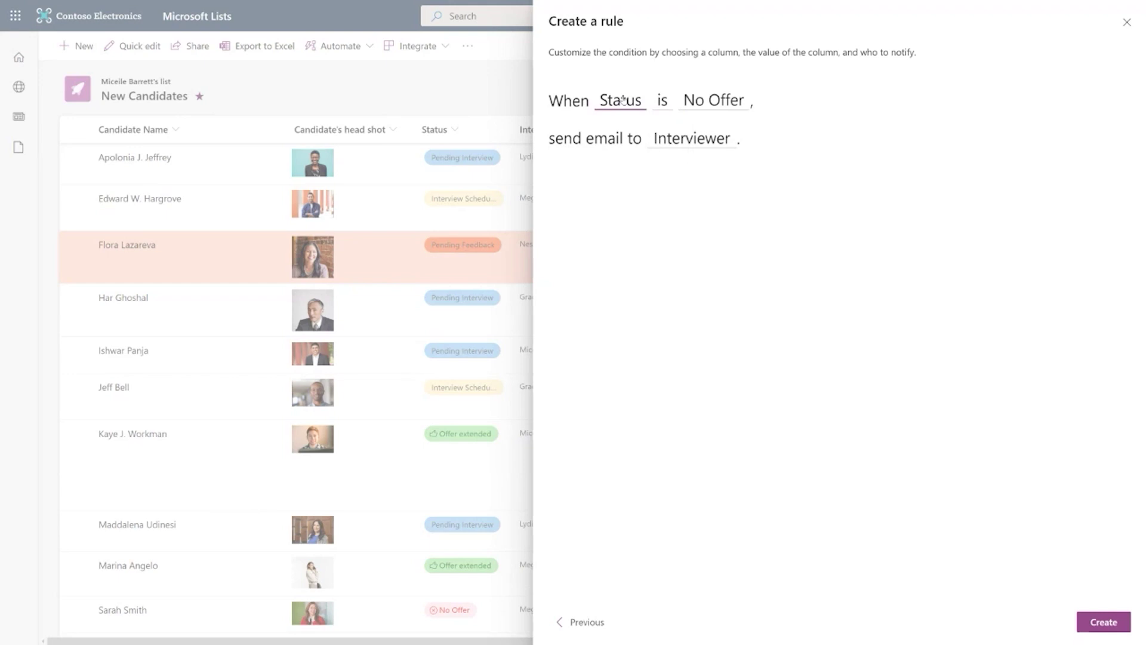
{"action": "left_click", "coordinate": [622, 100]}
{"action": "left_click", "coordinate": [629, 146]}
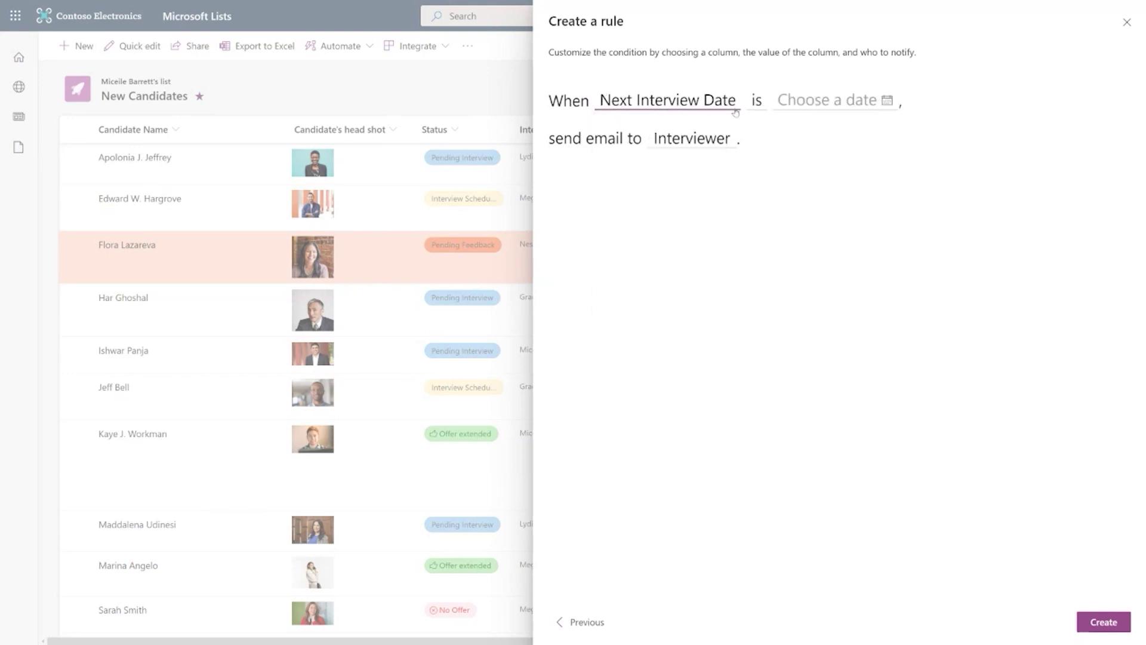
{"action": "left_click", "coordinate": [753, 107]}
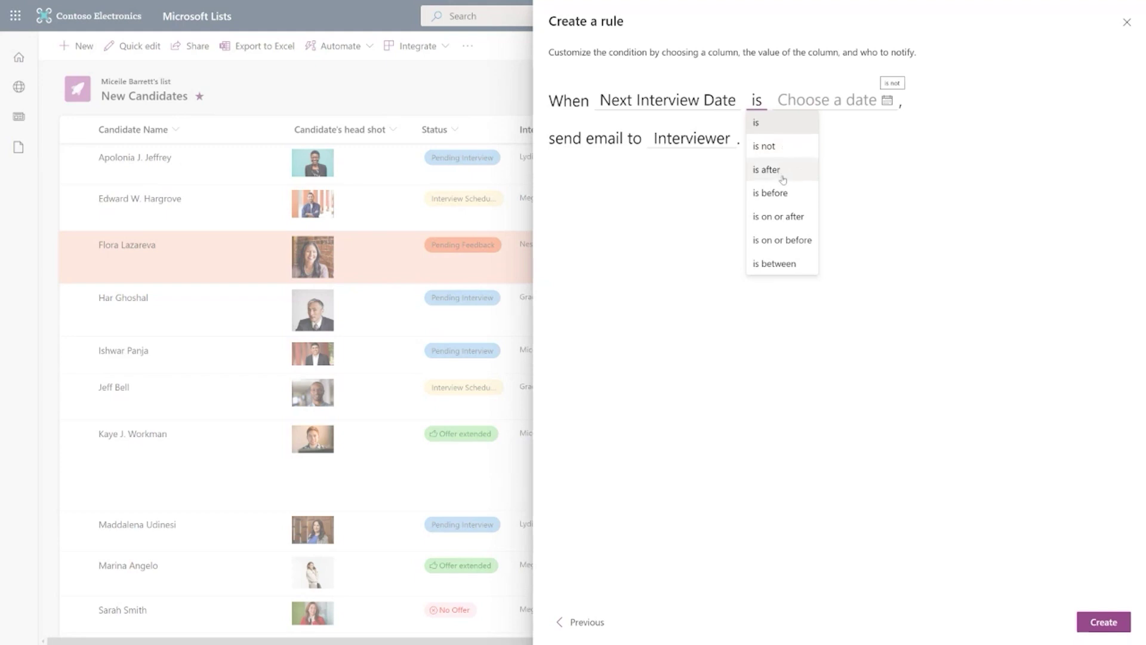
{"action": "left_click", "coordinate": [784, 267]}
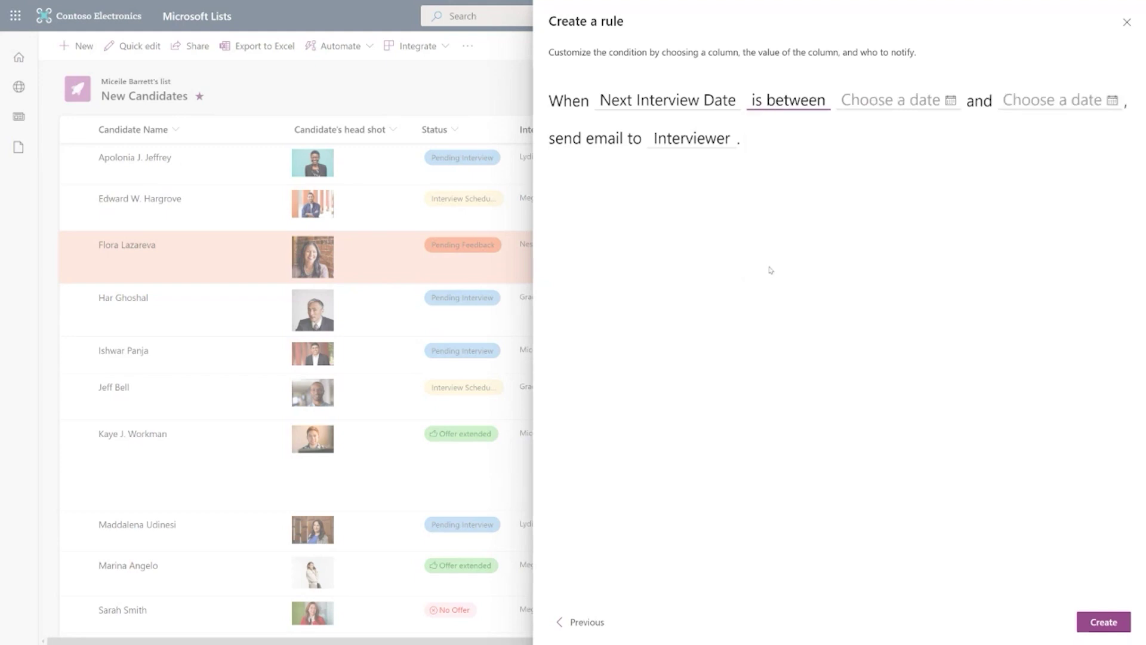
Step: Set the date range from Today to a fixed 10/1/2020, then return to the trigger choices
{"action": "left_click", "coordinate": [947, 100]}
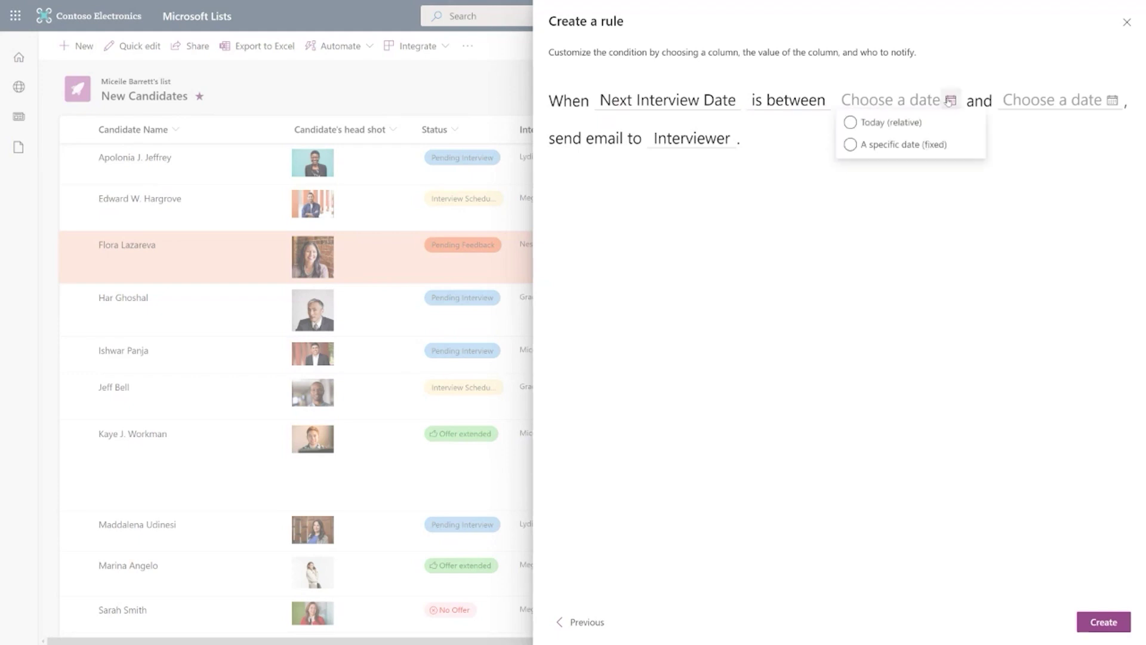
{"action": "left_click", "coordinate": [919, 123]}
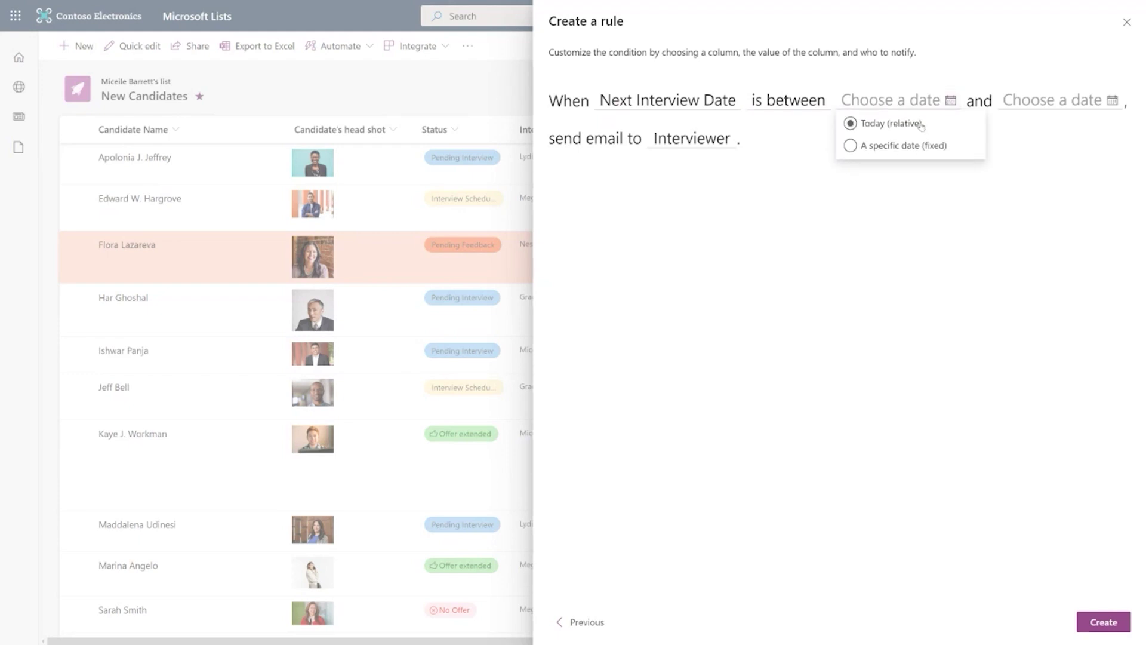
{"action": "left_click", "coordinate": [916, 144]}
{"action": "left_click", "coordinate": [911, 127]}
{"action": "left_click", "coordinate": [910, 128]}
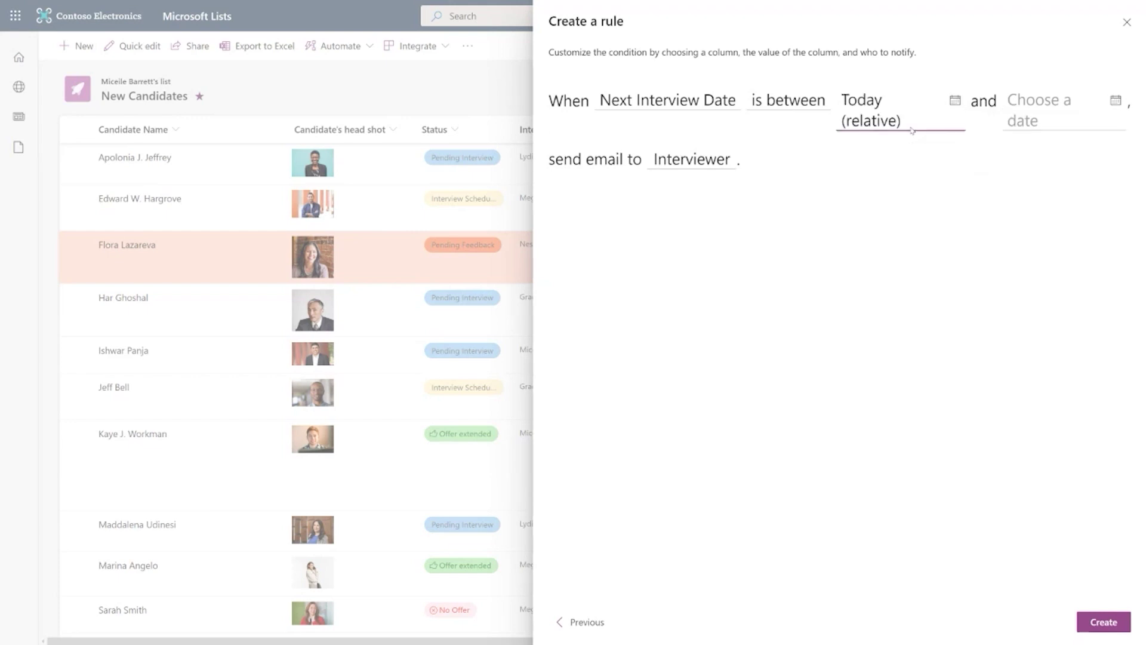
{"action": "left_click", "coordinate": [1113, 101]}
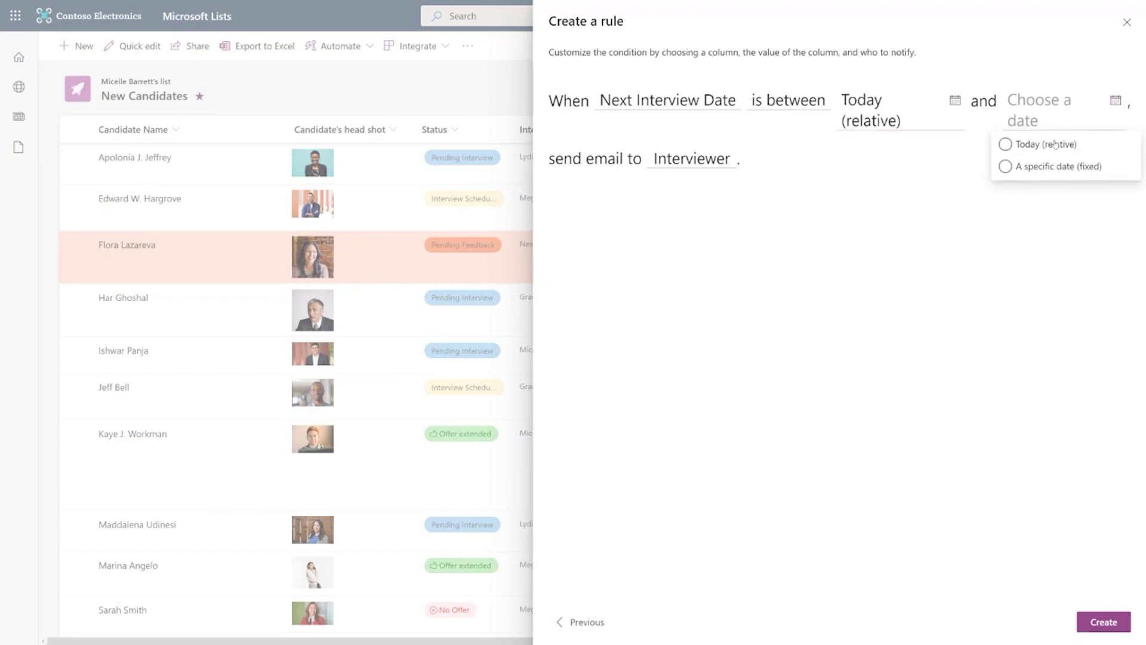
{"action": "left_click", "coordinate": [1045, 164]}
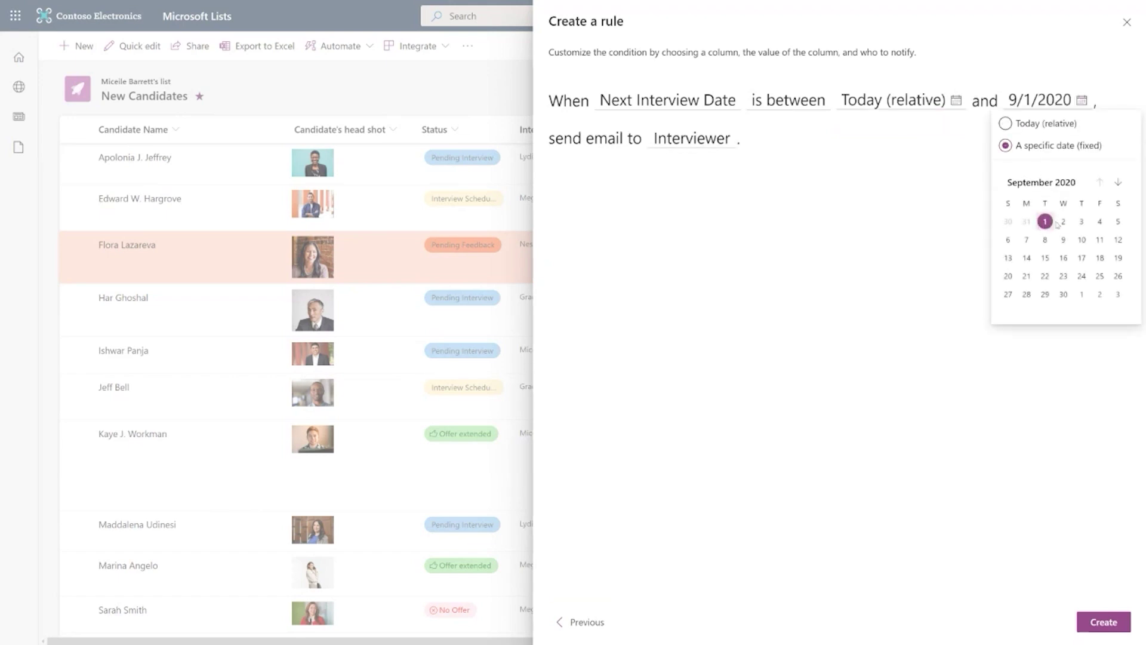
{"action": "left_click", "coordinate": [1082, 293]}
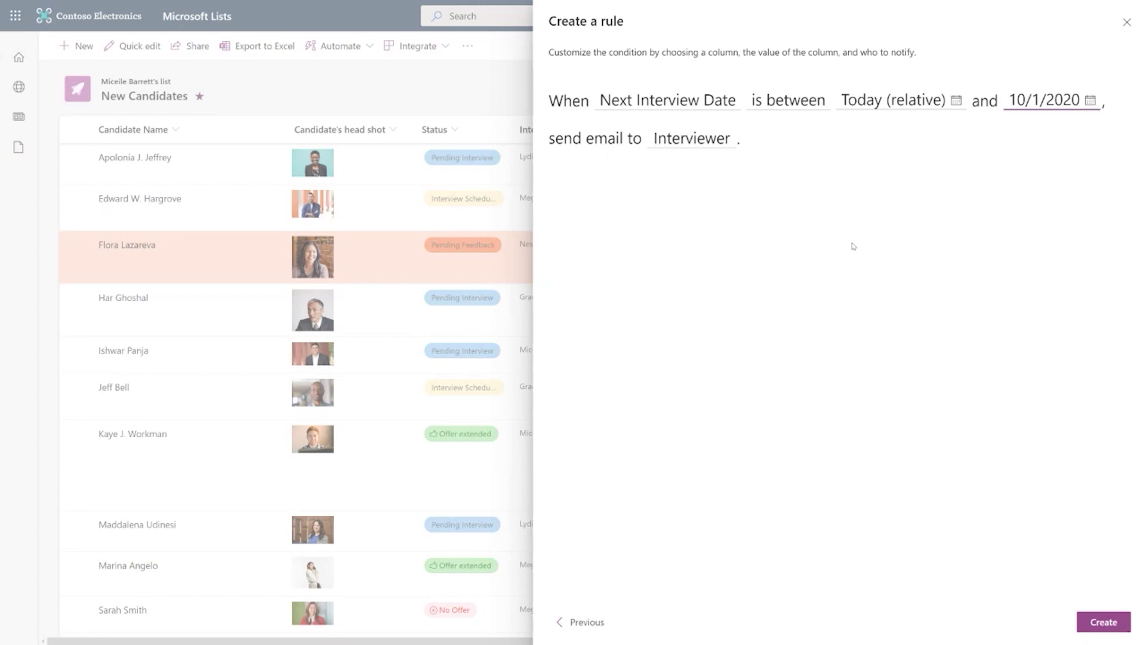
{"action": "left_click", "coordinate": [595, 625]}
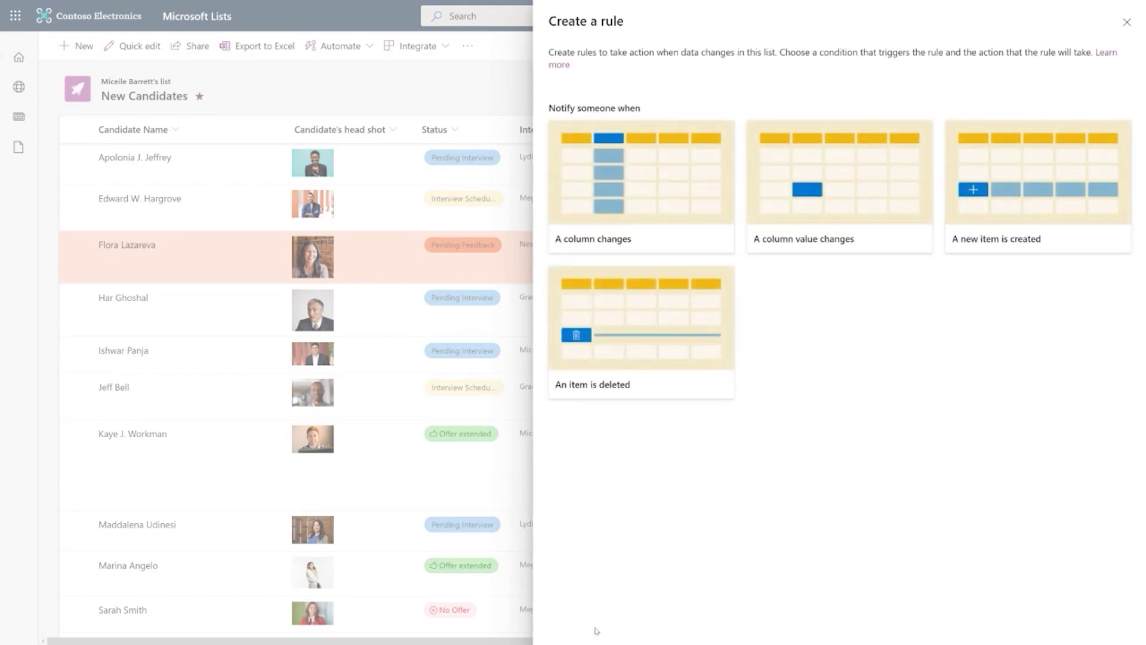
Step: Close the unfinished date rule draft and open the Status = No Offer email rule from Manage rules
{"action": "left_click", "coordinate": [1128, 23]}
{"action": "left_click", "coordinate": [338, 46]}
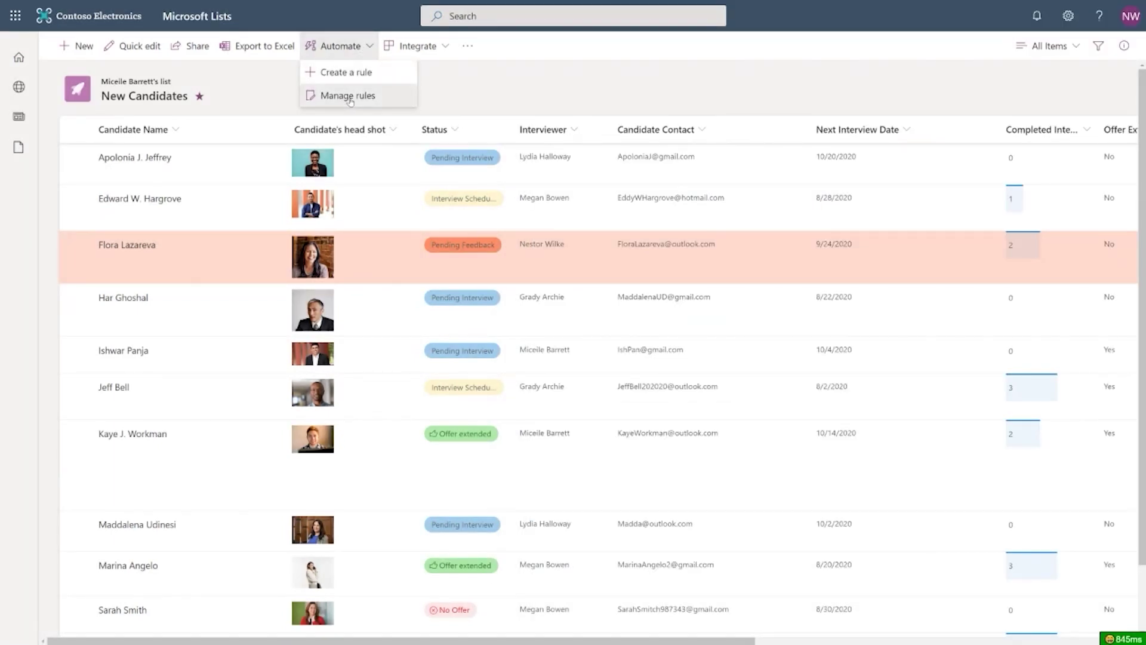
{"action": "left_click", "coordinate": [349, 96]}
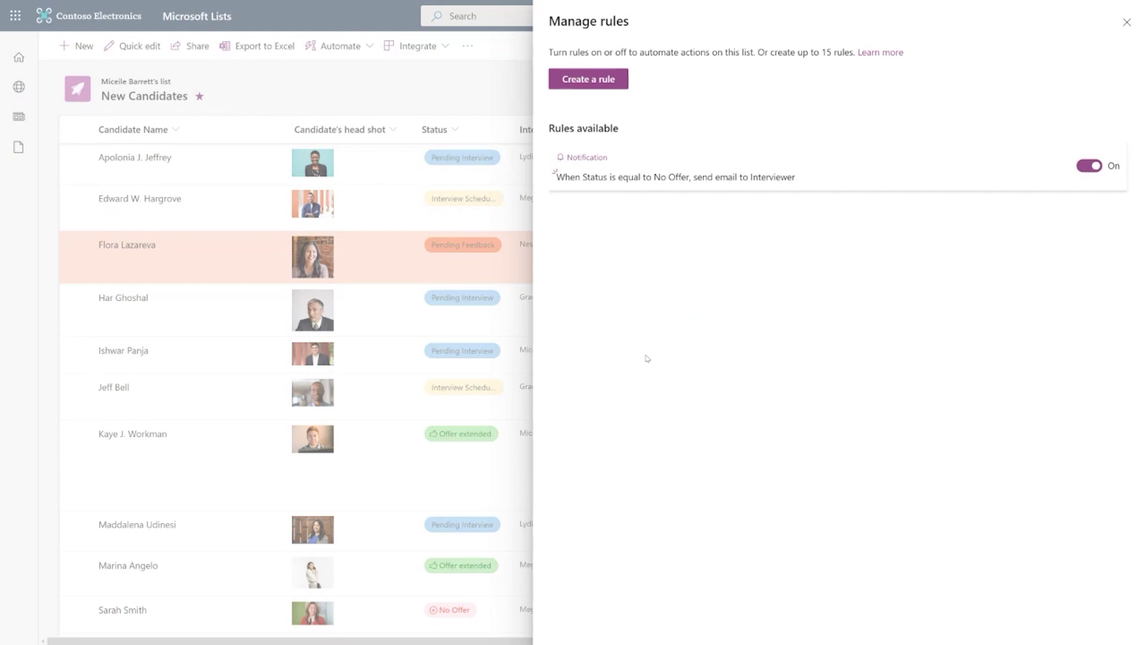
{"action": "left_click", "coordinate": [665, 179]}
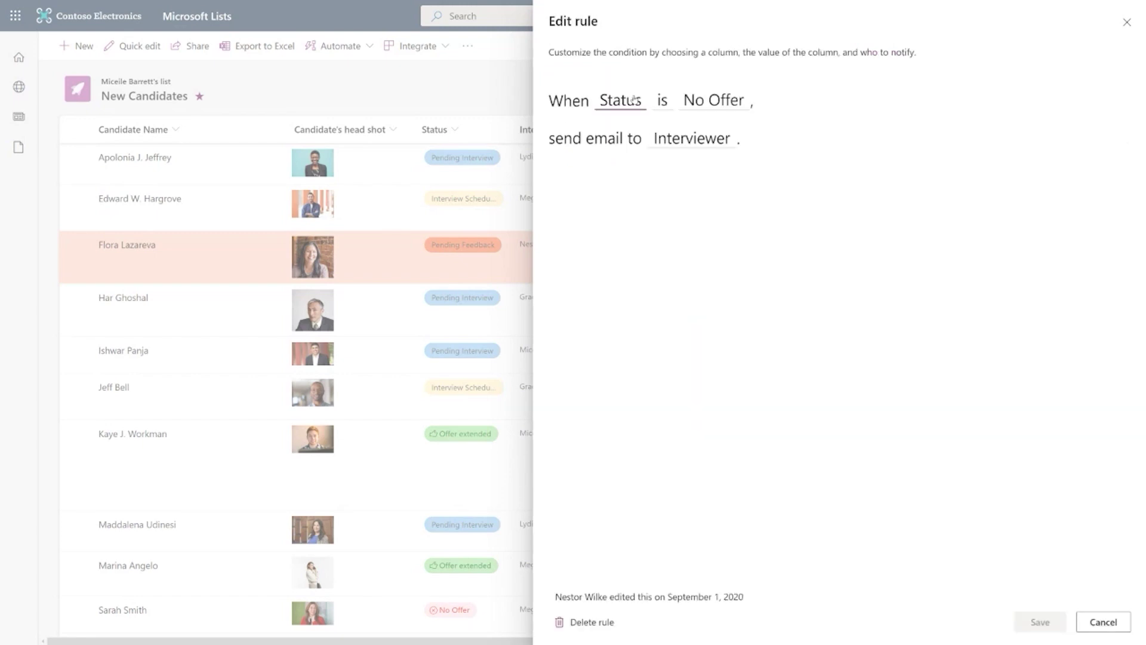